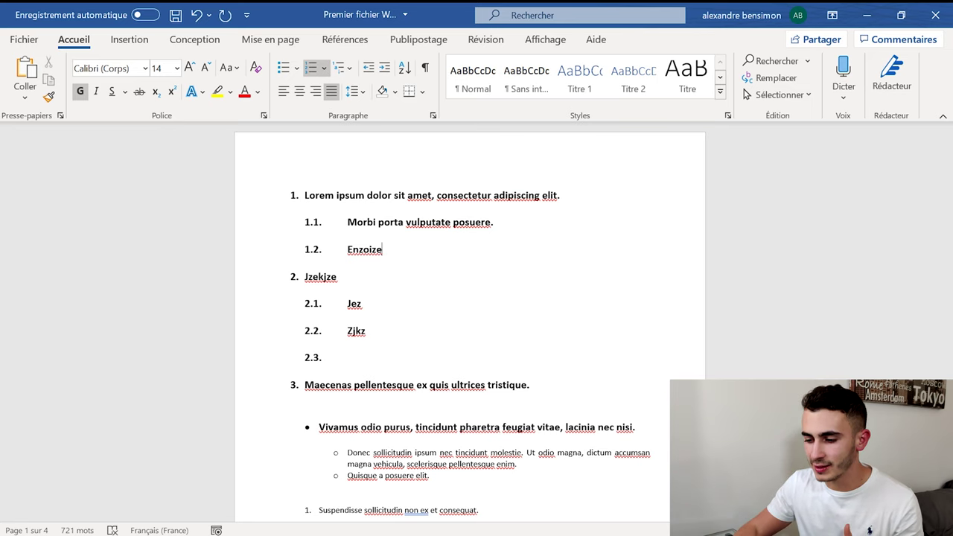
Step: Scroll down to page 2 and select its bold centred heading
{"action": "scroll", "coordinate": [470, 327], "scroll_direction": "down", "scroll_amount": 5}
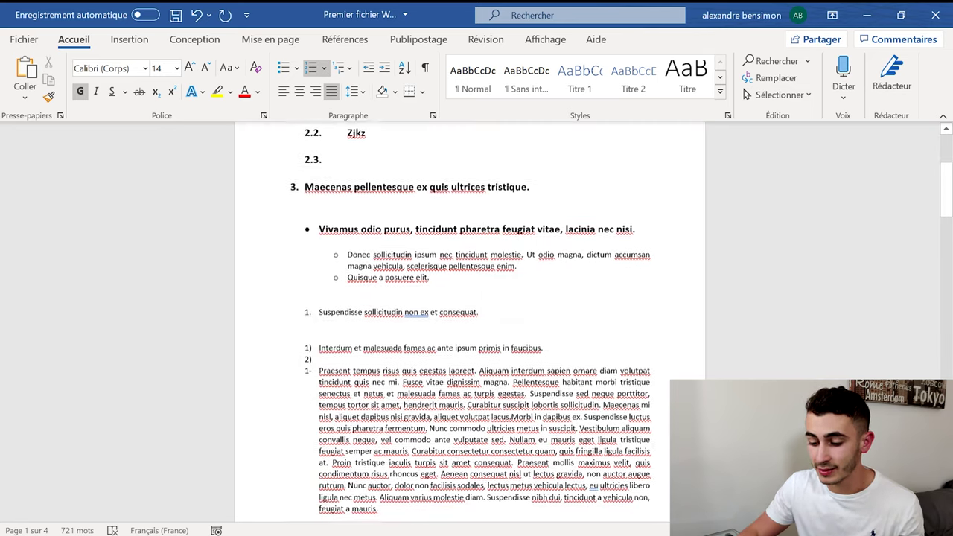
{"action": "scroll", "coordinate": [469, 327], "scroll_direction": "down", "scroll_amount": 2}
{"action": "scroll", "coordinate": [469, 328], "scroll_direction": "down", "scroll_amount": 3}
{"action": "scroll", "coordinate": [470, 327], "scroll_direction": "down", "scroll_amount": 4}
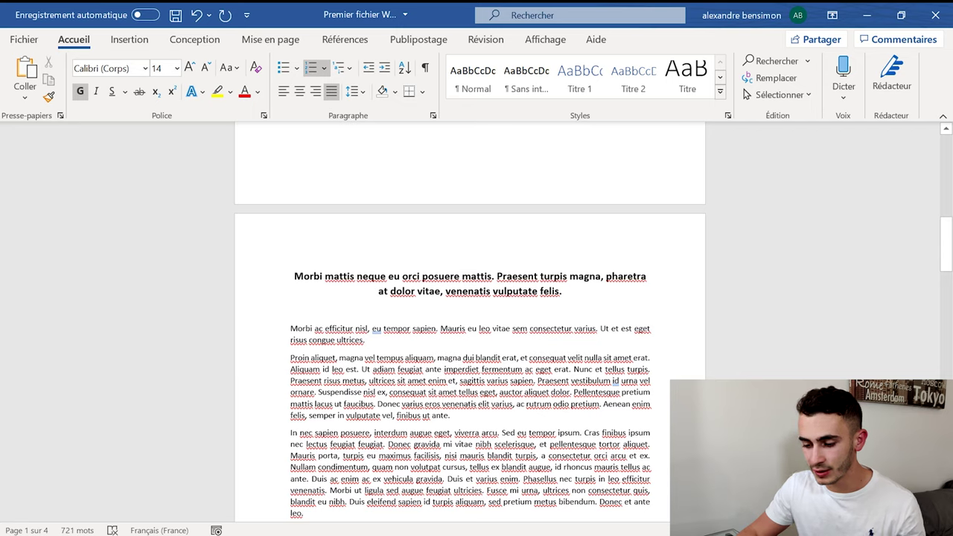
{"action": "left_click_drag", "start_coordinate": [564, 291], "coordinate": [294, 276]}
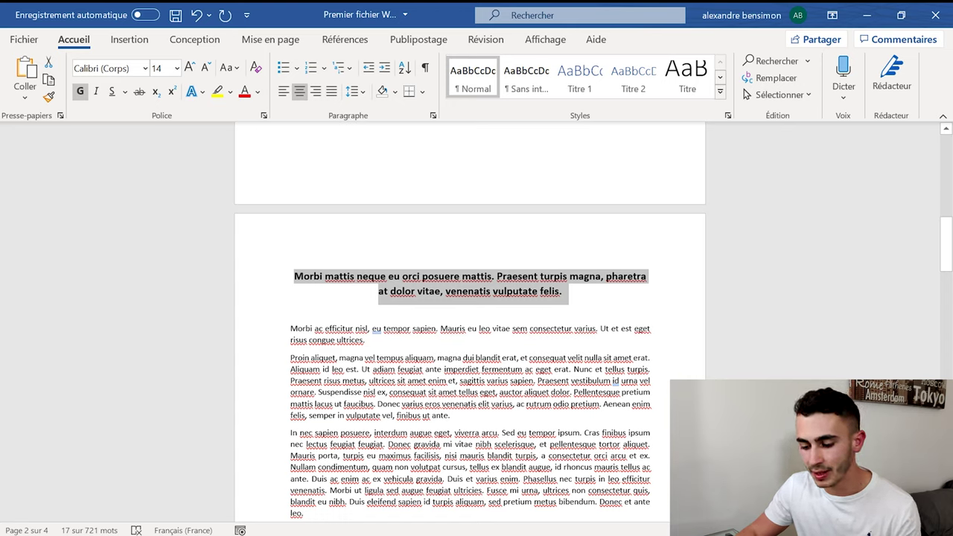
Step: Break the first body paragraph before 'Ut et est eget risus congue ultrices.', then select the Morbi … varius. line
{"action": "left_click", "coordinate": [366, 340]}
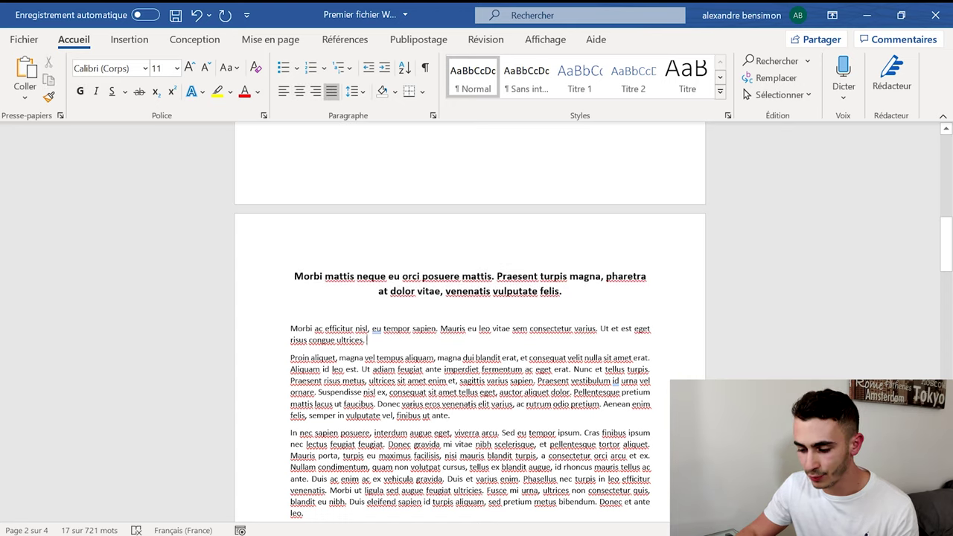
{"action": "key", "text": "Return"}
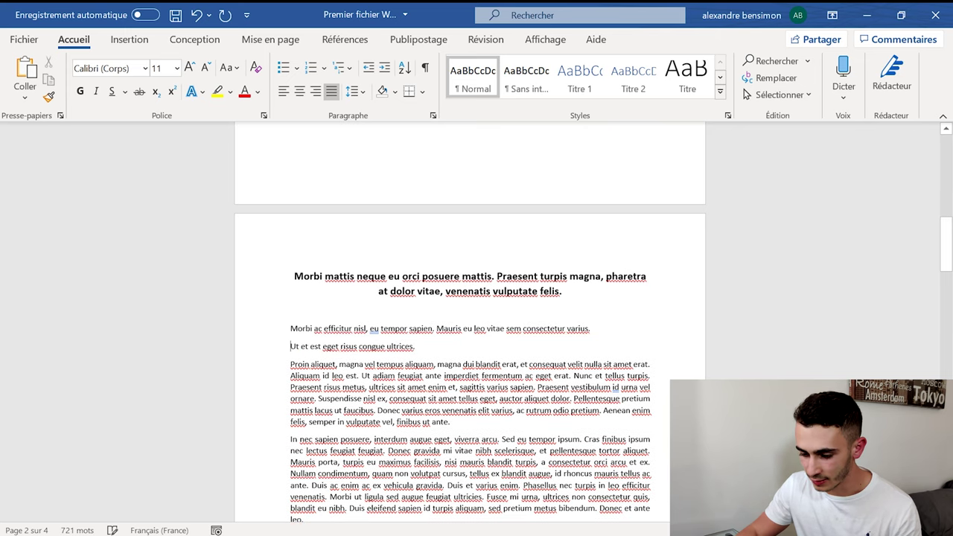
{"action": "key", "text": "shift+Up"}
{"action": "key", "text": "shift+Up"}
{"action": "key", "text": "shift+Down"}
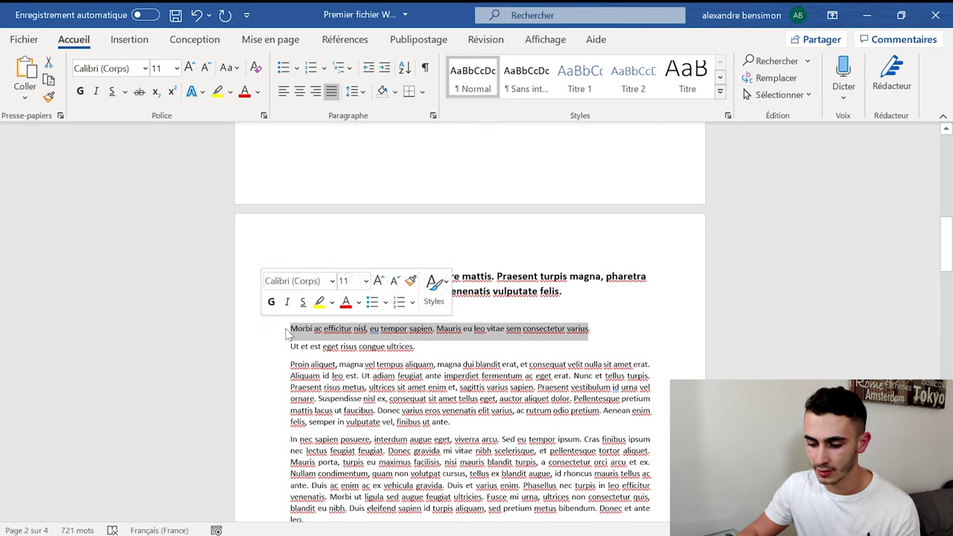
{"action": "left_click", "coordinate": [417, 346]}
{"action": "key", "text": "shift+Up"}
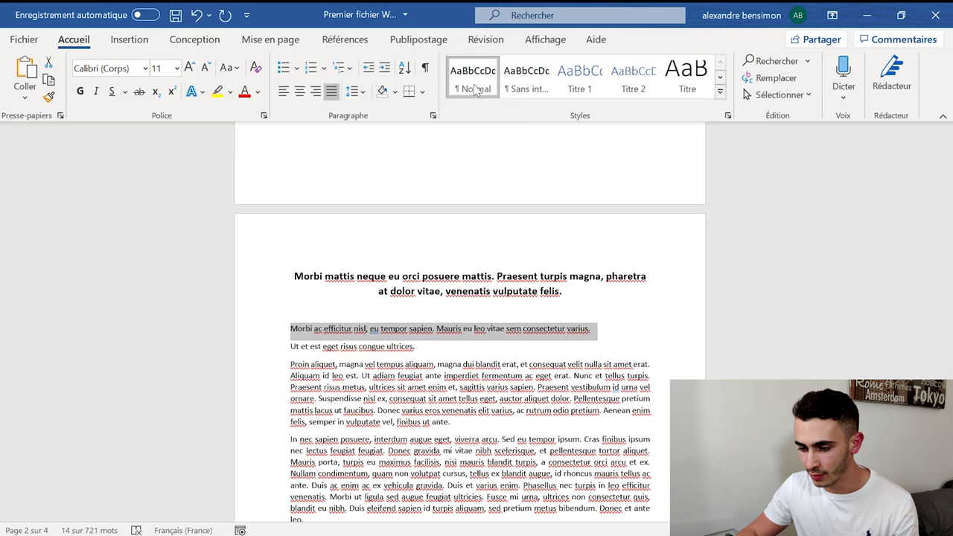
{"action": "left_click", "coordinate": [706, 80]}
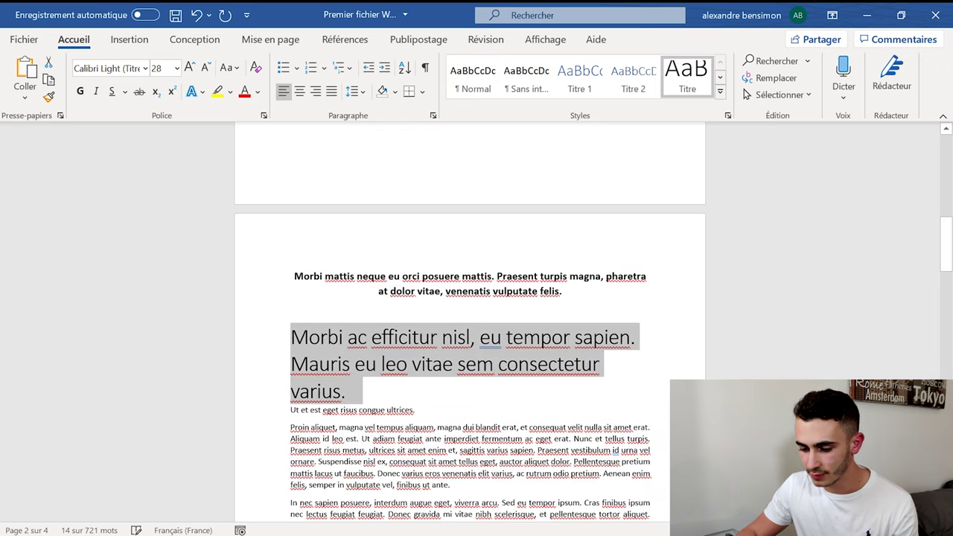
{"action": "key", "text": "ctrl+e"}
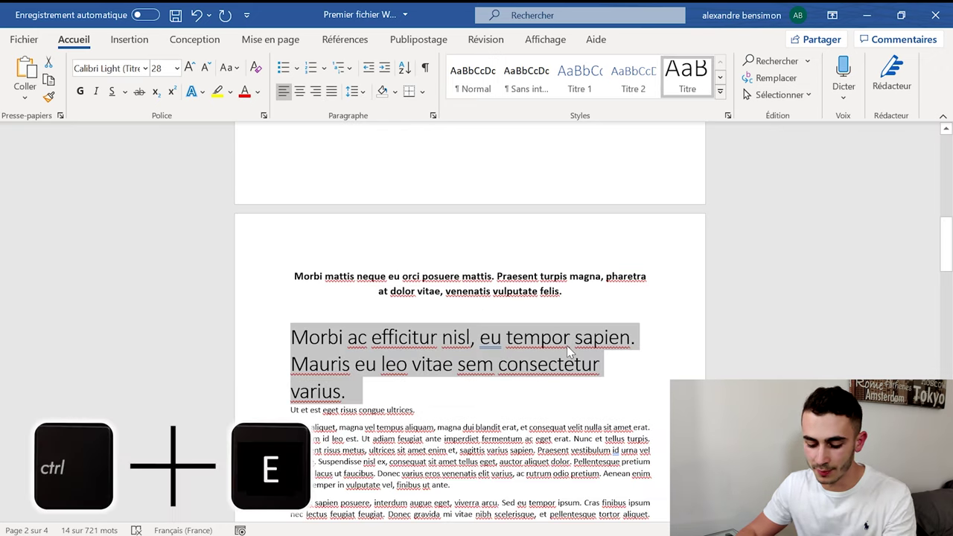
{"action": "left_click", "coordinate": [569, 401]}
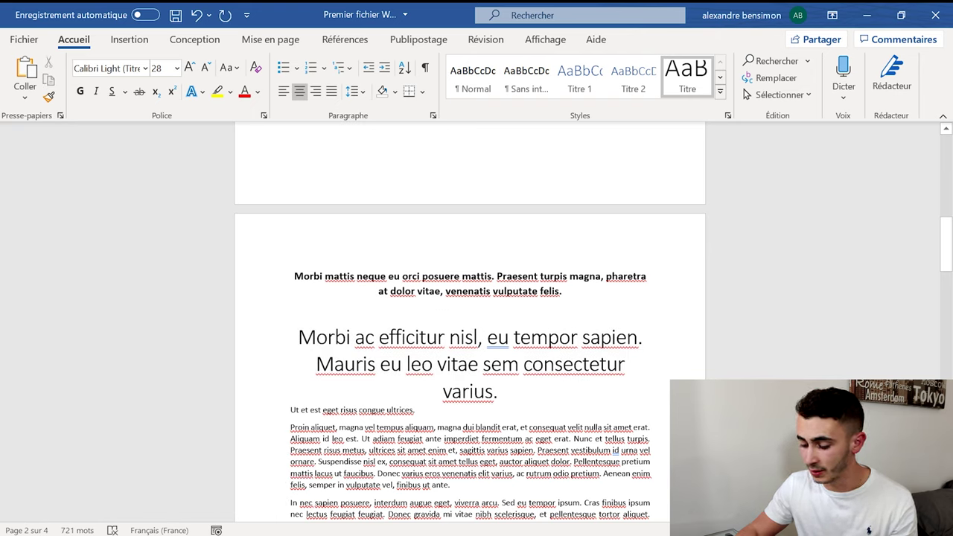
{"action": "key", "text": "Return"}
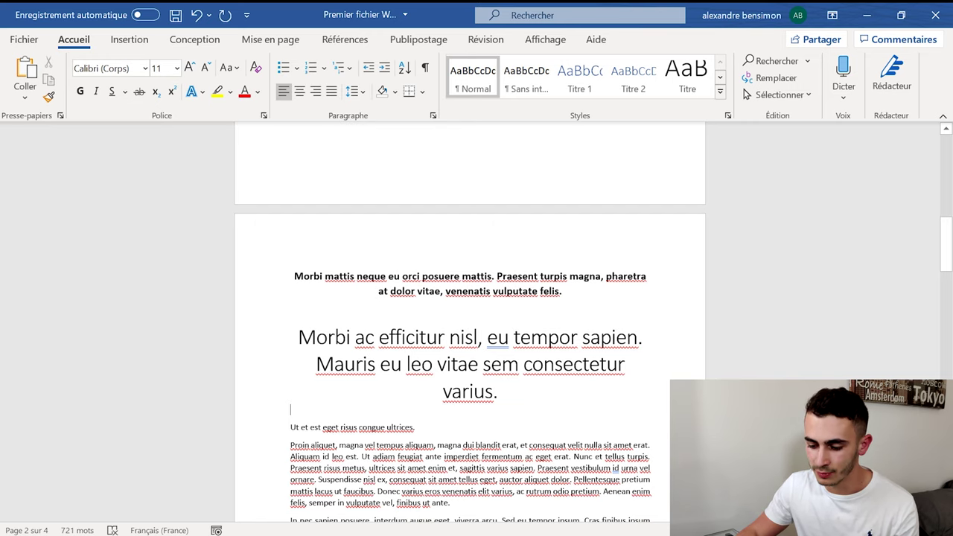
{"action": "key", "text": "ctrl+z"}
{"action": "key", "text": "ctrl+z"}
{"action": "key", "text": "ctrl+z"}
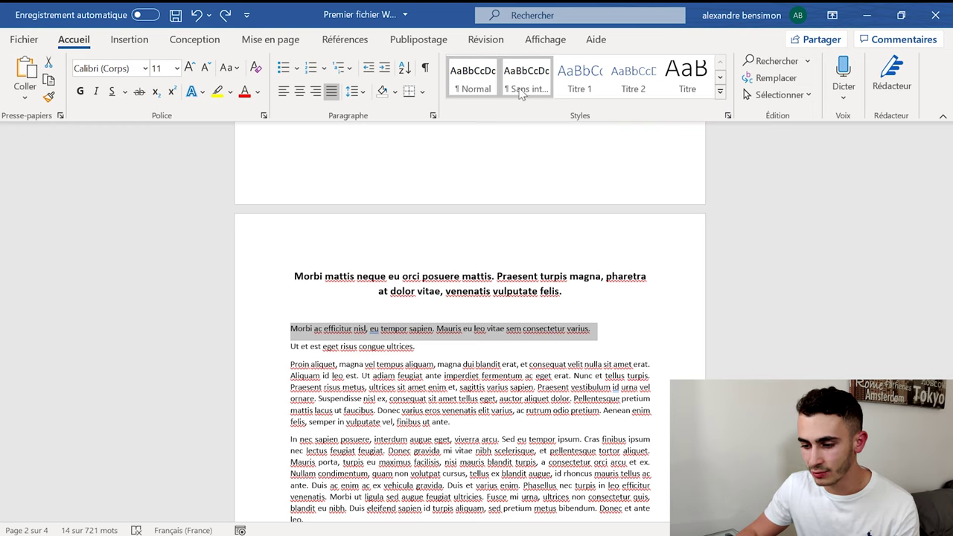
Step: Browse the expanded Styles gallery, then bring up the context menu of the Titre style
{"action": "left_click", "coordinate": [719, 92]}
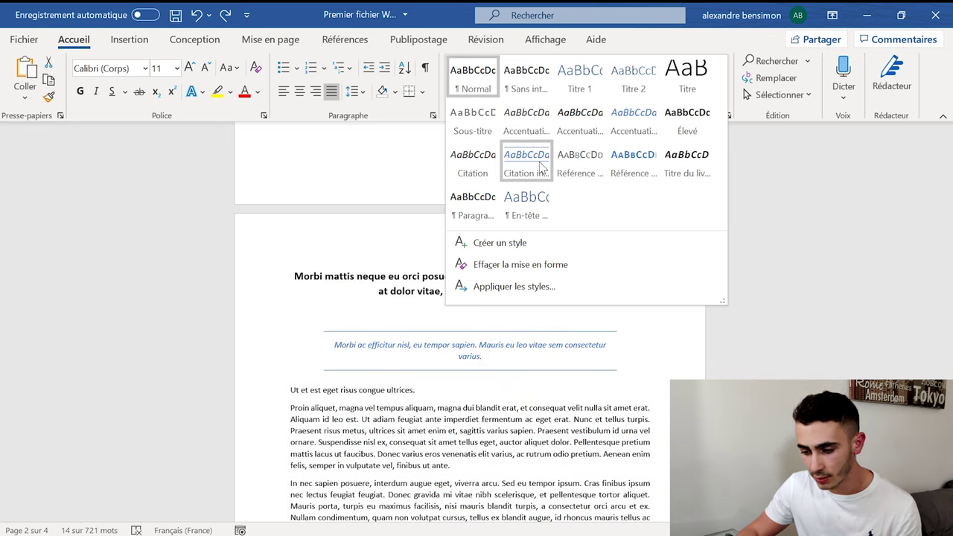
{"action": "left_click", "coordinate": [606, 179]}
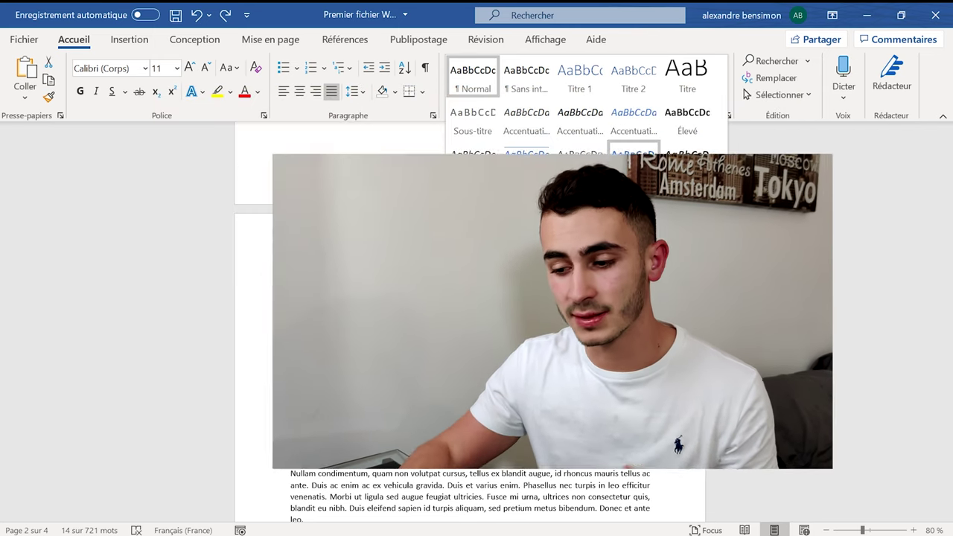
{"action": "key", "text": "Escape"}
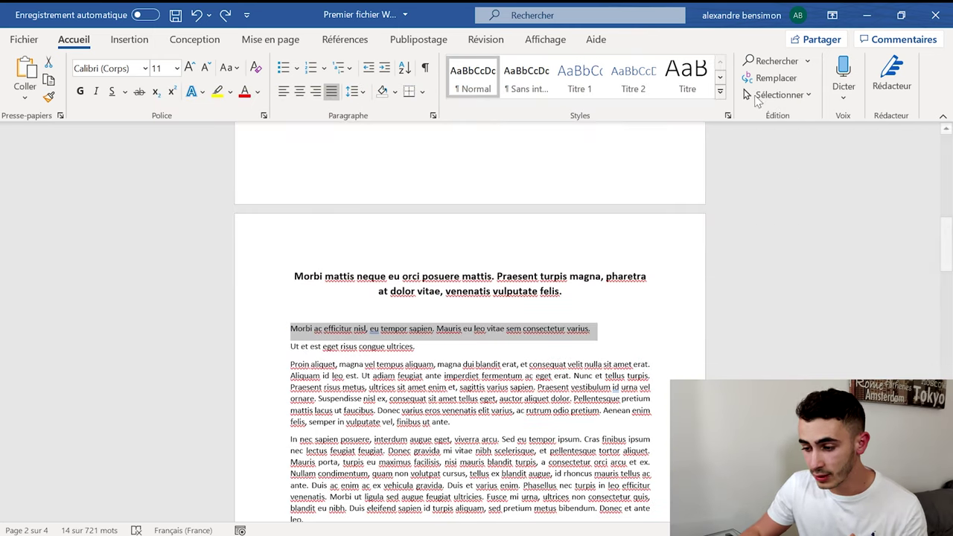
{"action": "left_click", "coordinate": [720, 95]}
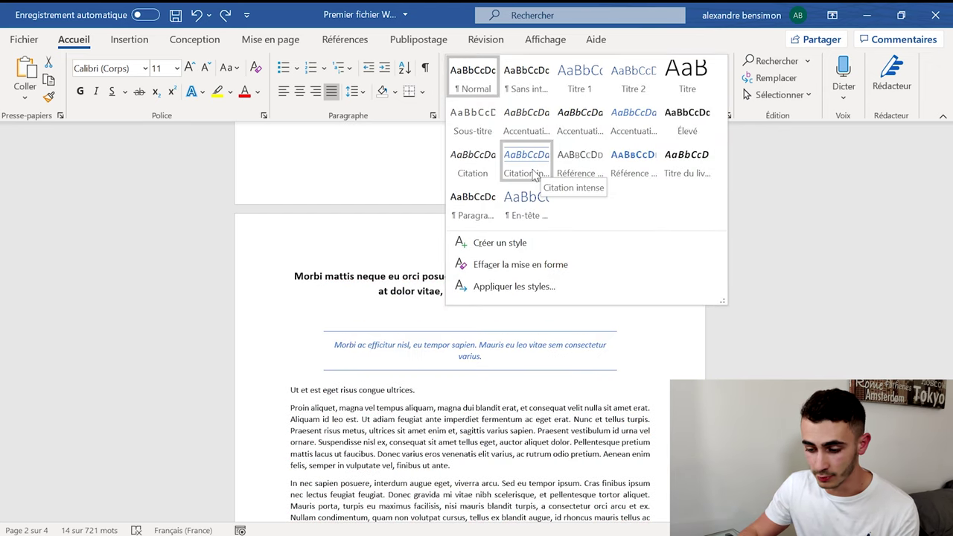
{"action": "right_click", "coordinate": [687, 77]}
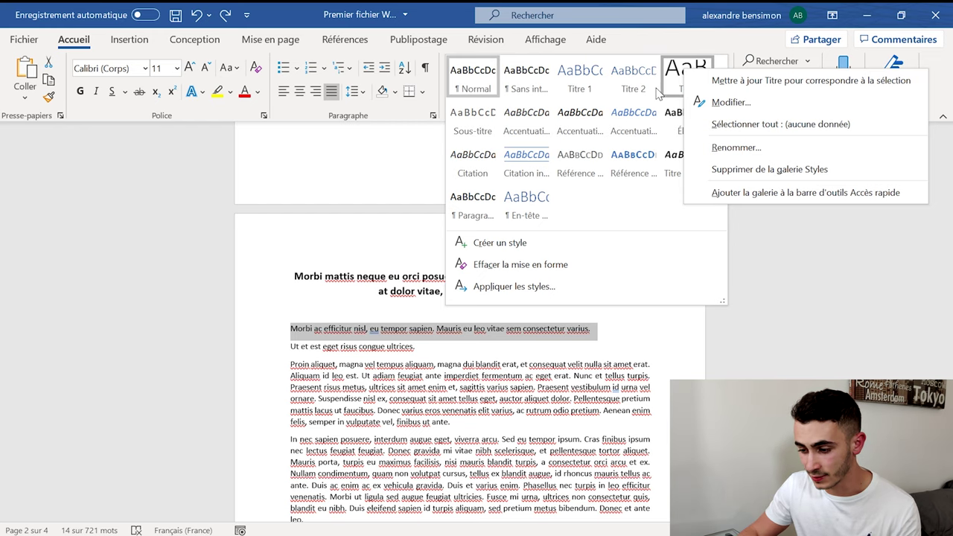
Step: Name the new style 'Grand Titre', based on Normal with Normal following, and centred
{"action": "left_click", "coordinate": [713, 104]}
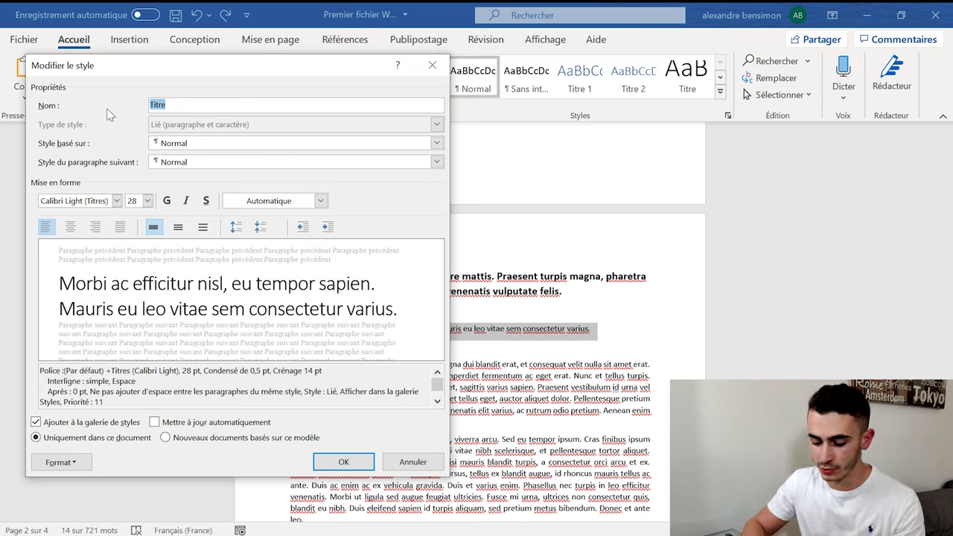
{"action": "type", "text": "Grand To"}
{"action": "key", "text": "BackSpace"}
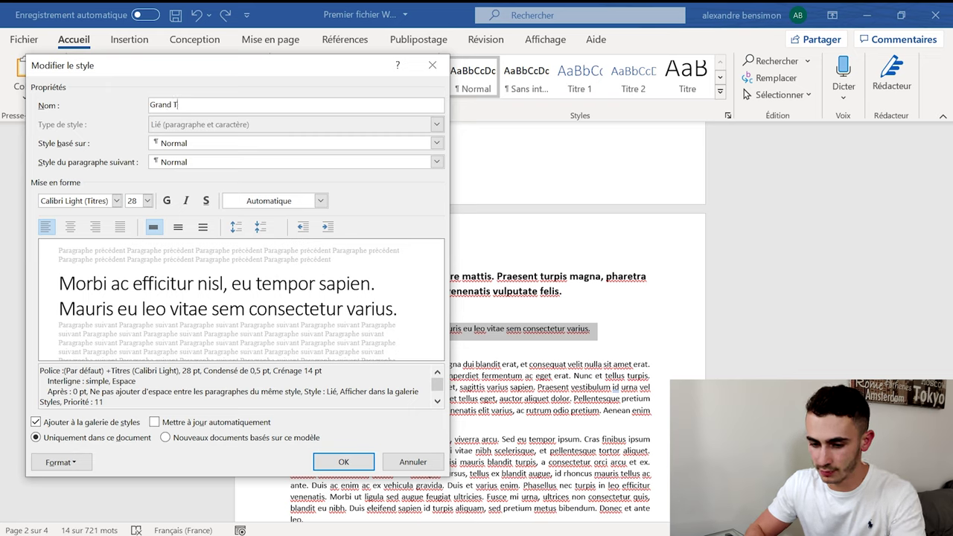
{"action": "type", "text": "itre"}
{"action": "left_click", "coordinate": [436, 143]}
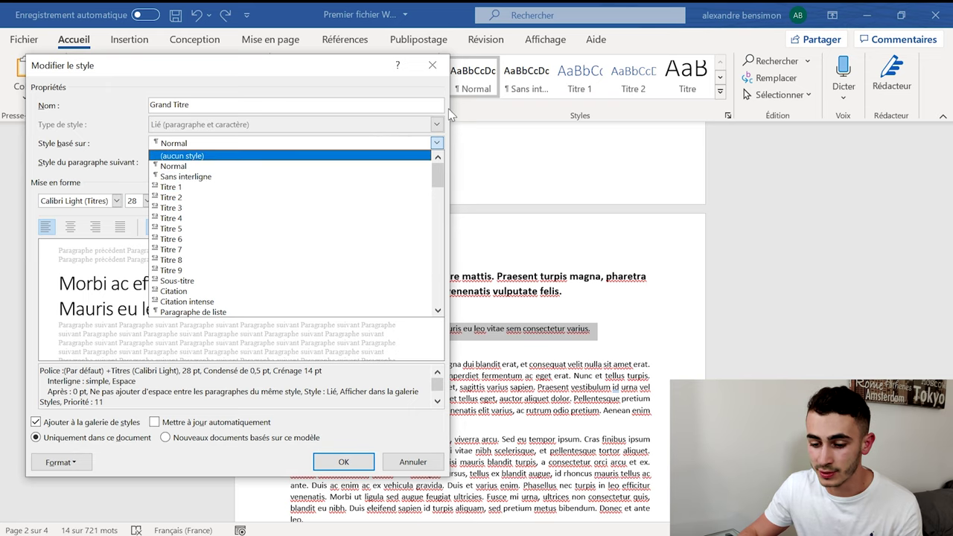
{"action": "left_click", "coordinate": [291, 117]}
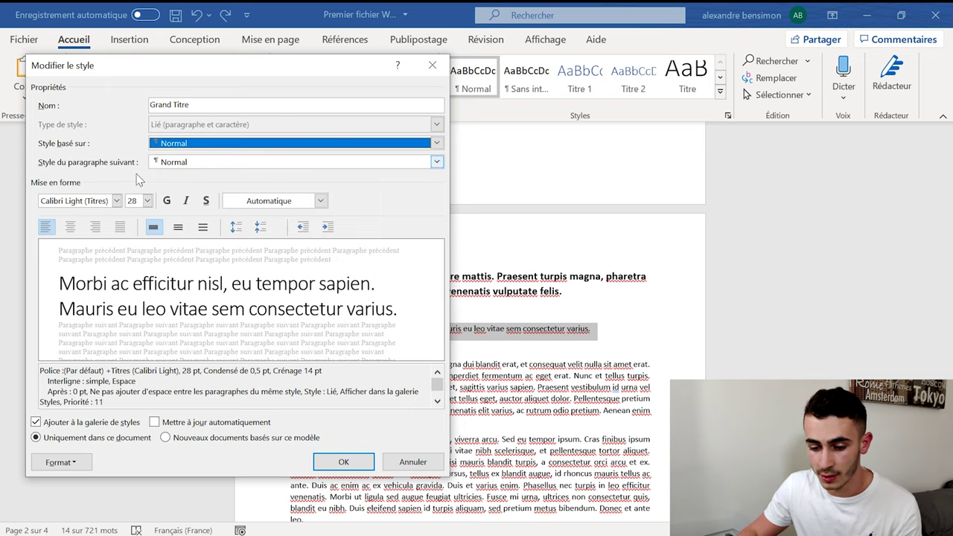
{"action": "left_click", "coordinate": [201, 164]}
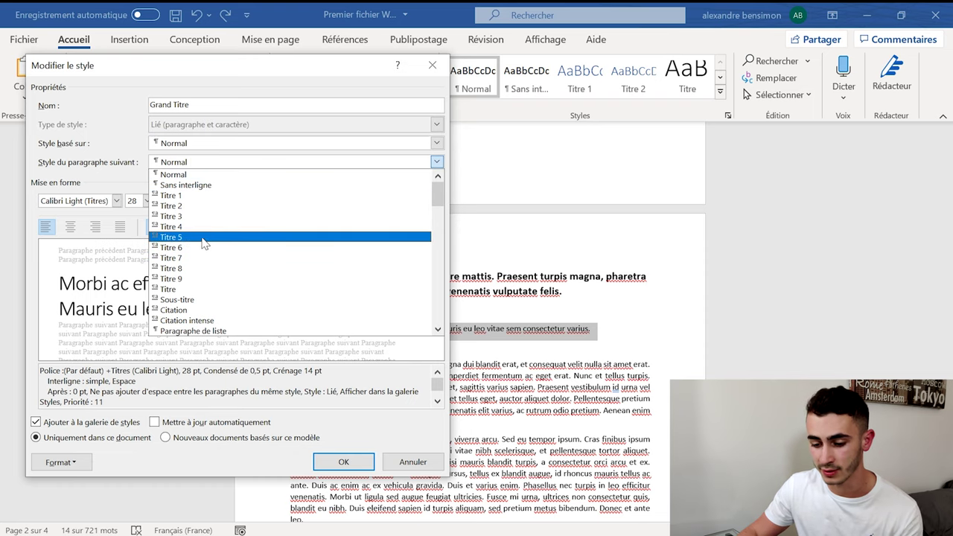
{"action": "left_click", "coordinate": [140, 164]}
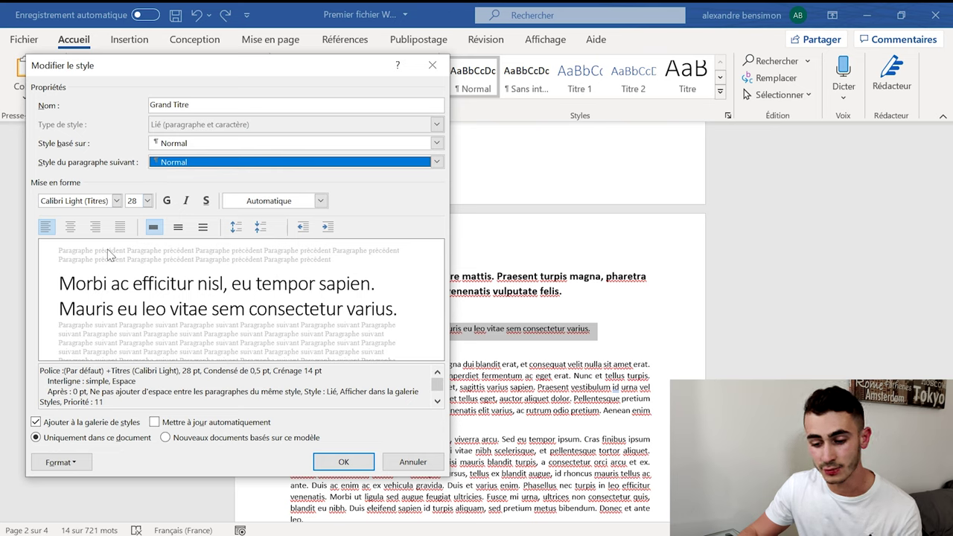
{"action": "left_click", "coordinate": [72, 230]}
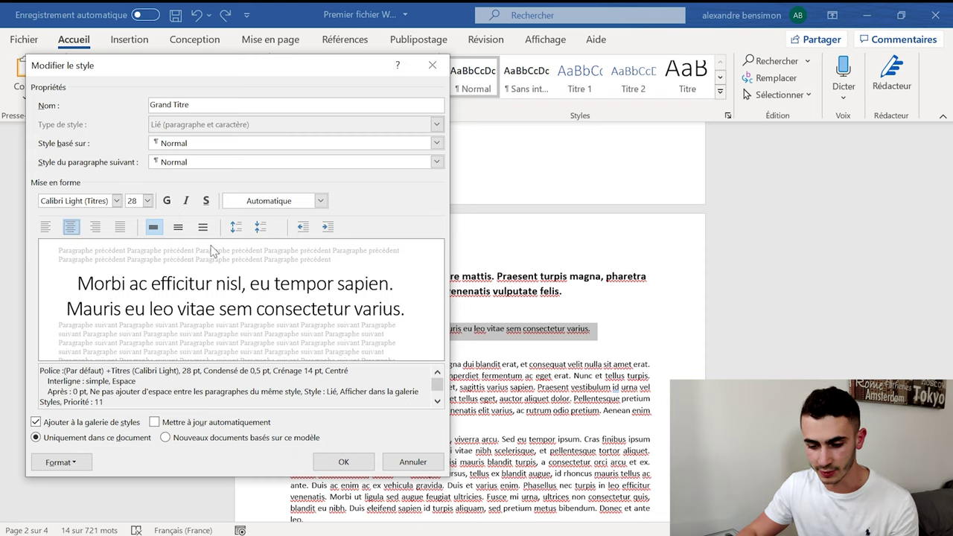
Step: Give the style a red Arial Black font, leaving bold, italic and underline off
{"action": "left_click", "coordinate": [117, 200]}
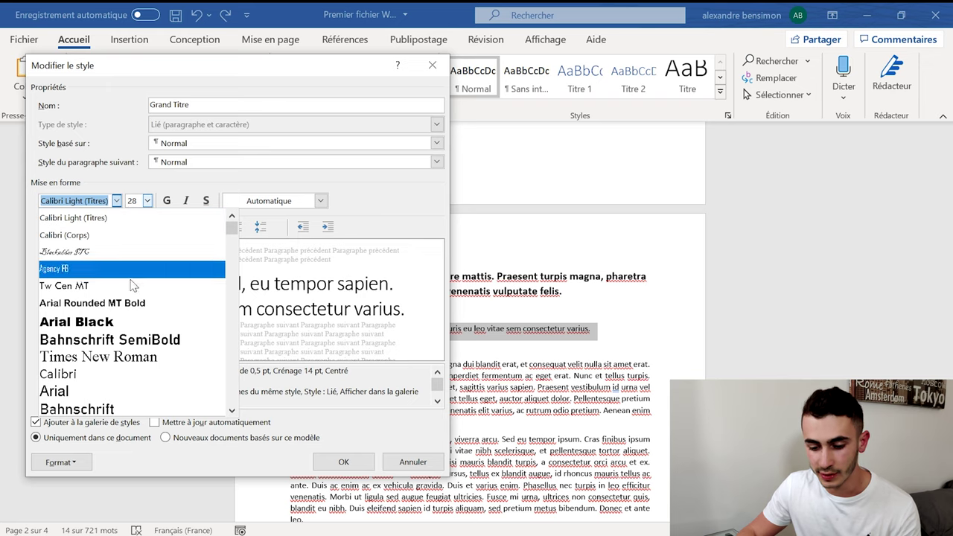
{"action": "left_click", "coordinate": [137, 326]}
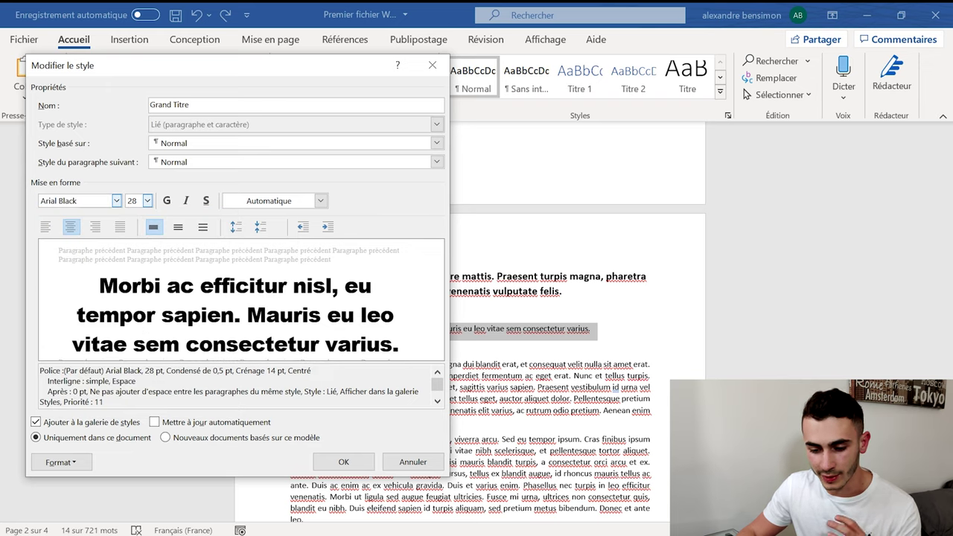
{"action": "left_click", "coordinate": [256, 229]}
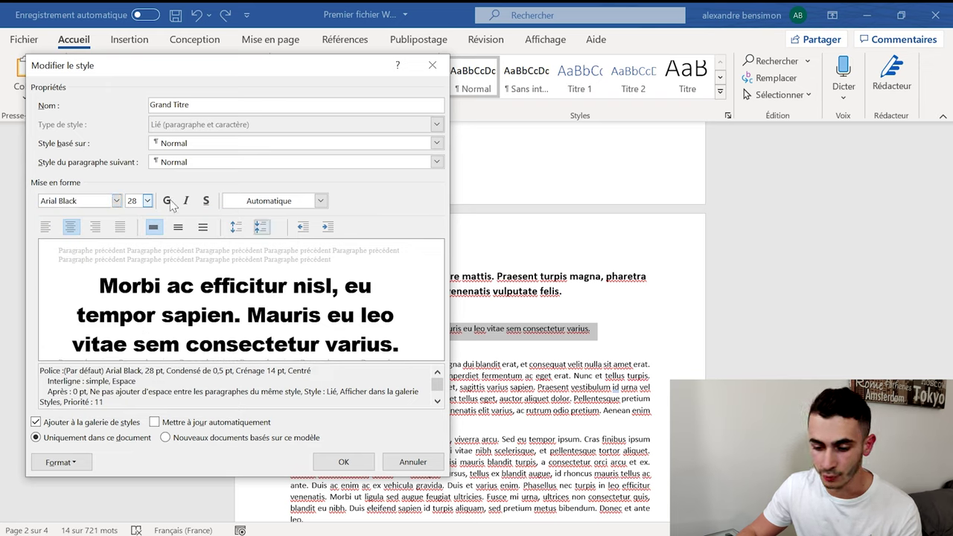
{"action": "left_click", "coordinate": [168, 204]}
{"action": "left_click", "coordinate": [168, 202]}
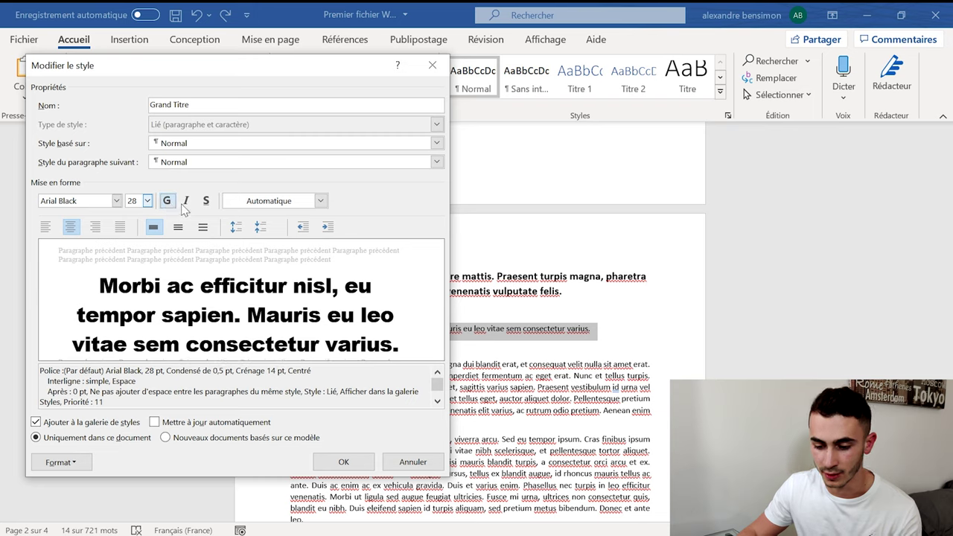
{"action": "left_click", "coordinate": [189, 202]}
{"action": "left_click", "coordinate": [190, 201]}
{"action": "left_click", "coordinate": [207, 201]}
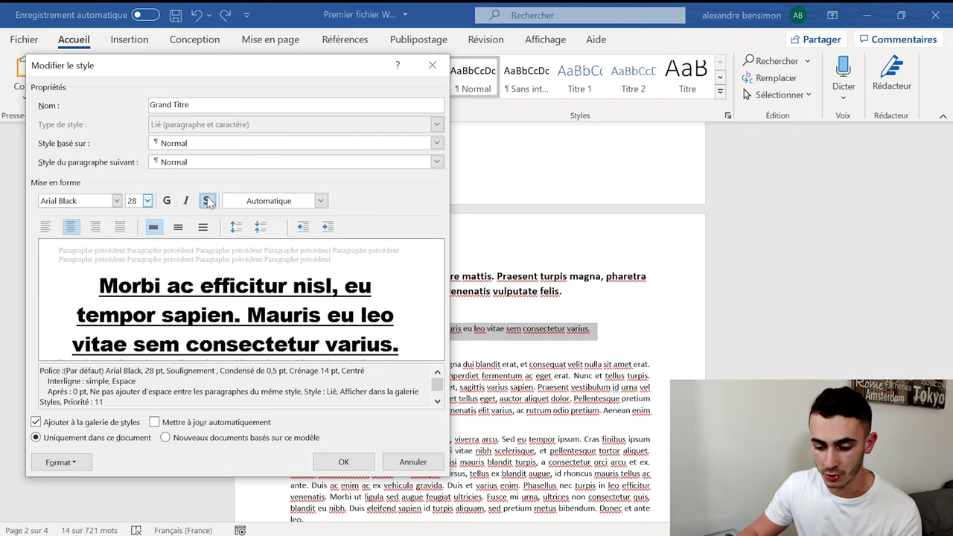
{"action": "left_click", "coordinate": [208, 201]}
{"action": "left_click", "coordinate": [321, 201]}
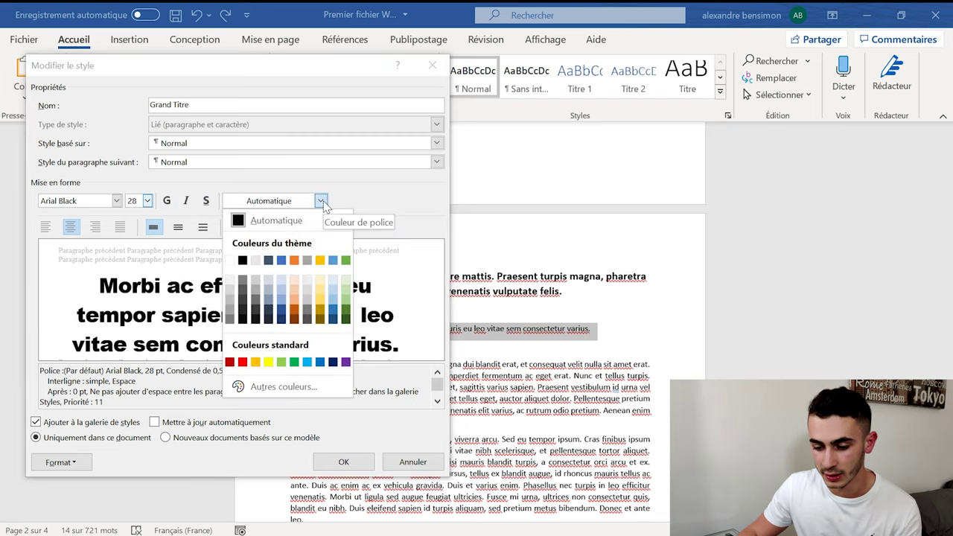
{"action": "left_click", "coordinate": [243, 363]}
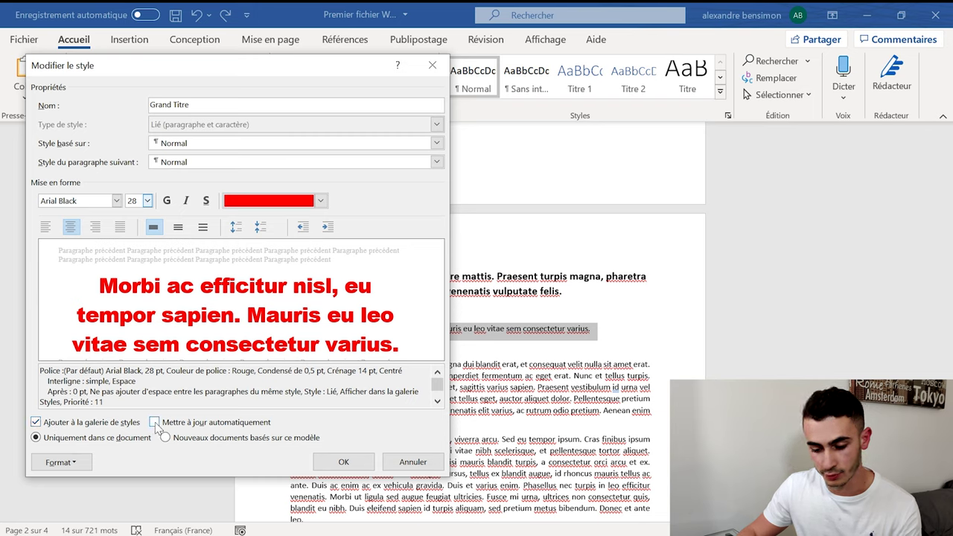
Step: Make Grand Titre update automatically and save the style
{"action": "left_click", "coordinate": [155, 422]}
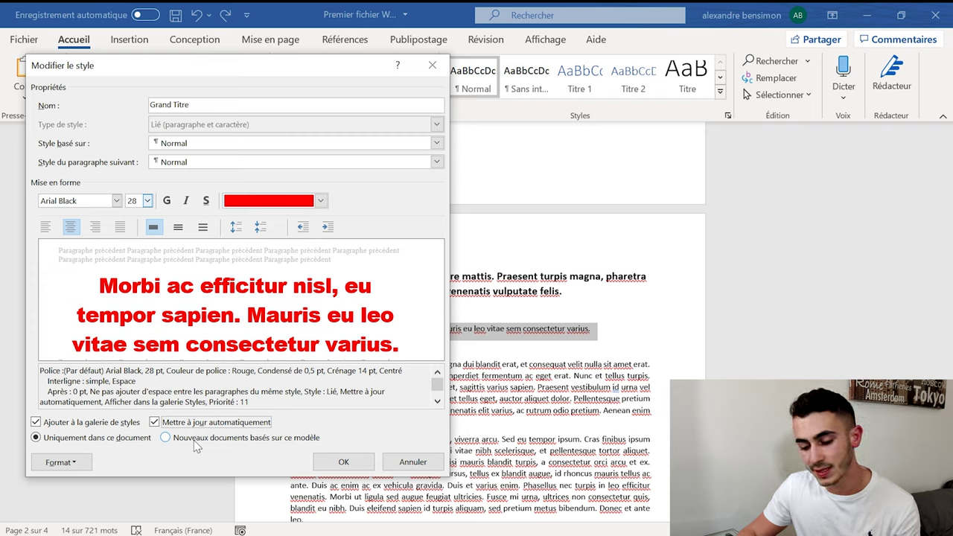
{"action": "left_click", "coordinate": [88, 462]}
{"action": "left_click", "coordinate": [88, 462]}
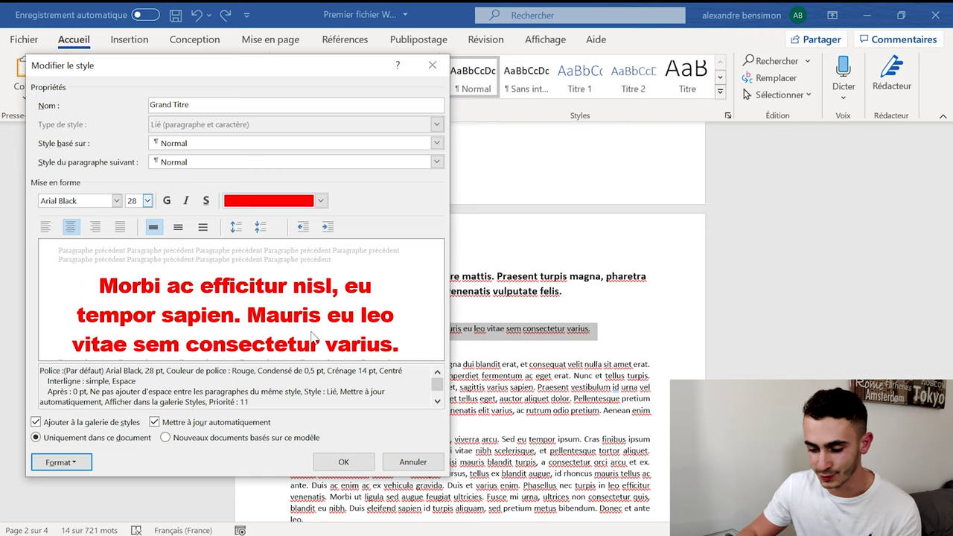
{"action": "left_click", "coordinate": [344, 461]}
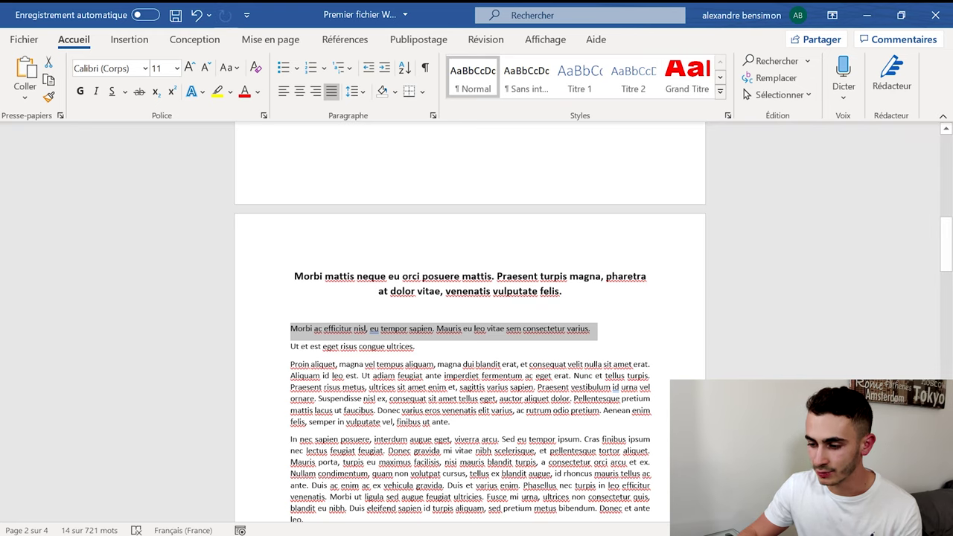
{"action": "left_click", "coordinate": [696, 81]}
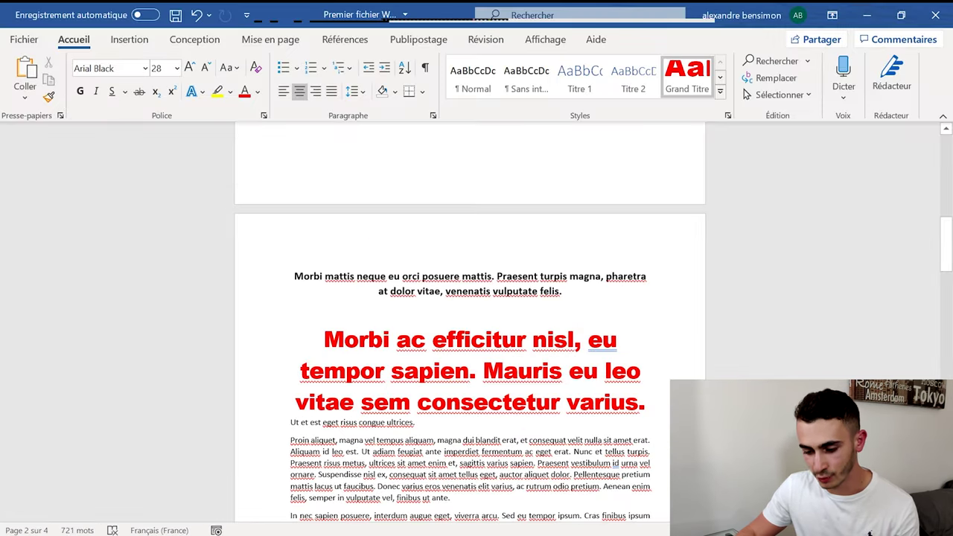
{"action": "key", "text": "Return"}
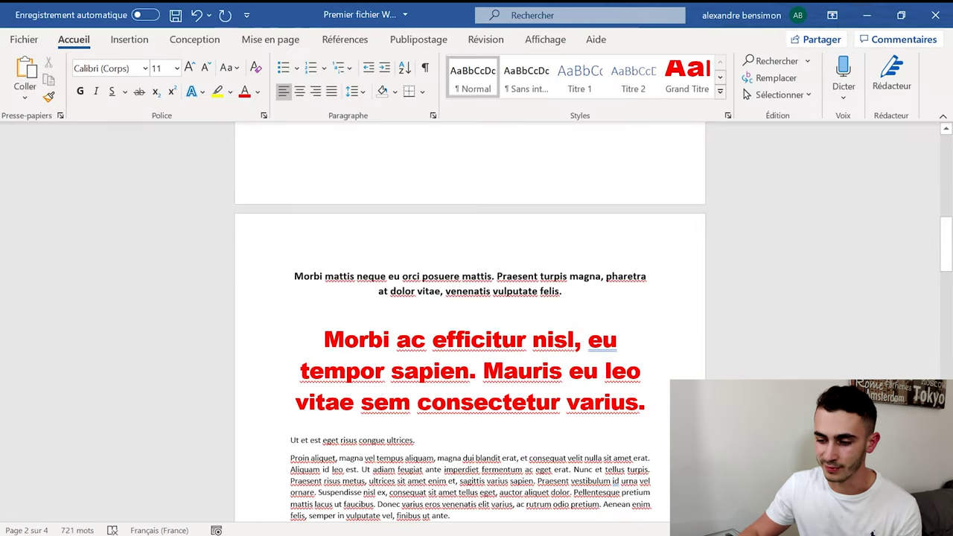
{"action": "left_click", "coordinate": [720, 91]}
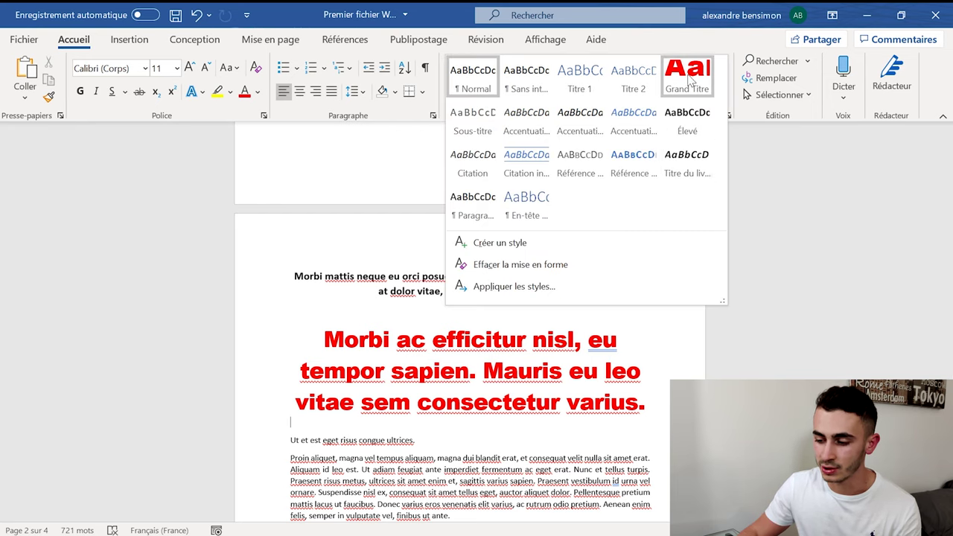
{"action": "left_click", "coordinate": [768, 249]}
Step: Undo the trial heading and new paragraph, leaving the styles list unchanged
{"action": "key", "text": "ctrl+z"}
{"action": "key", "text": "ctrl+z"}
{"action": "key", "text": "ctrl+z"}
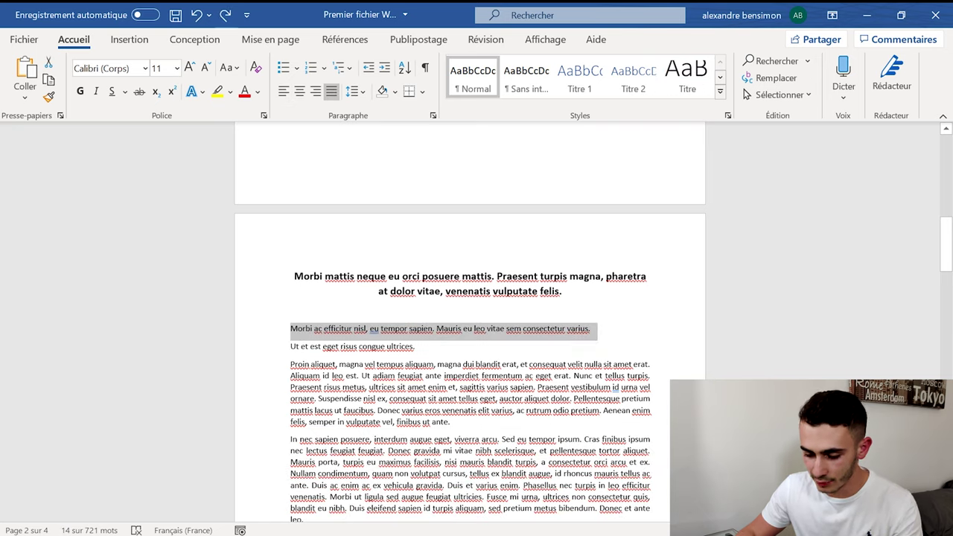
{"action": "key", "text": "Up"}
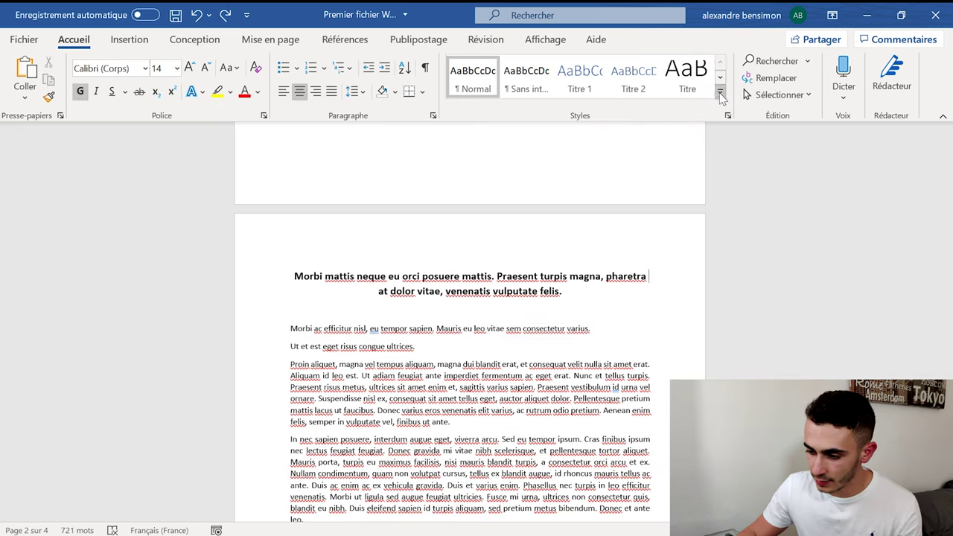
{"action": "left_click", "coordinate": [719, 91]}
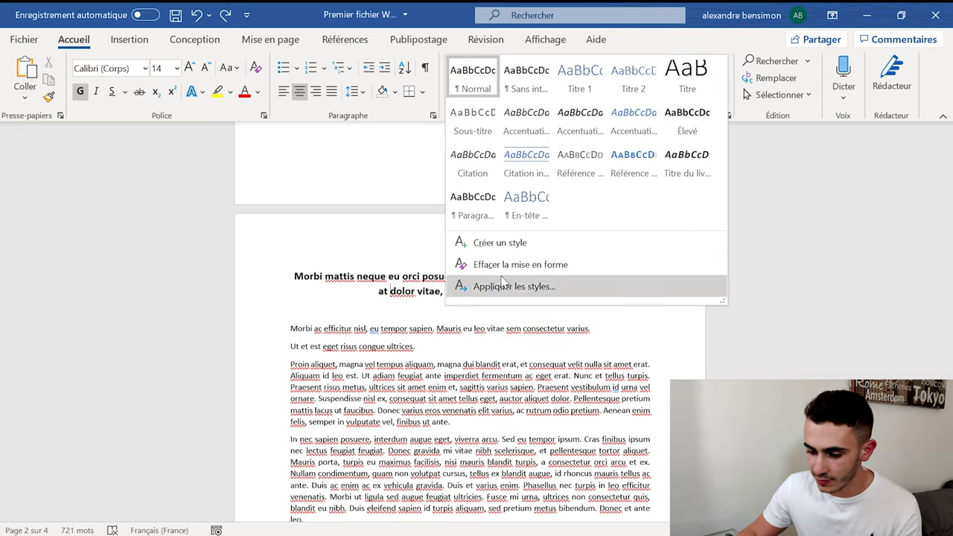
{"action": "left_click", "coordinate": [447, 342]}
Step: Apply Titre to the empty line and two short paragraphs, then clear their formatting
{"action": "left_click_drag", "start_coordinate": [291, 311], "coordinate": [416, 347]}
{"action": "left_click", "coordinate": [685, 74]}
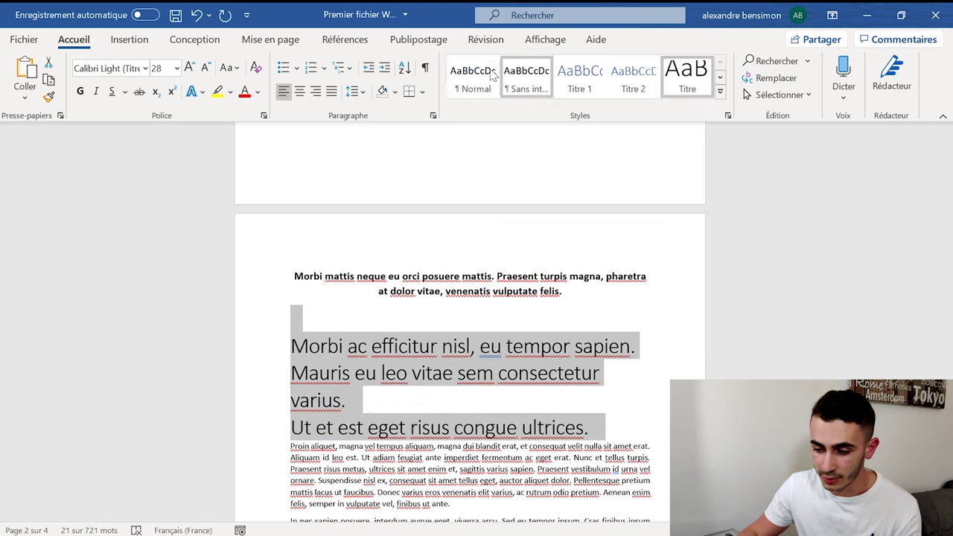
{"action": "left_click", "coordinate": [720, 90]}
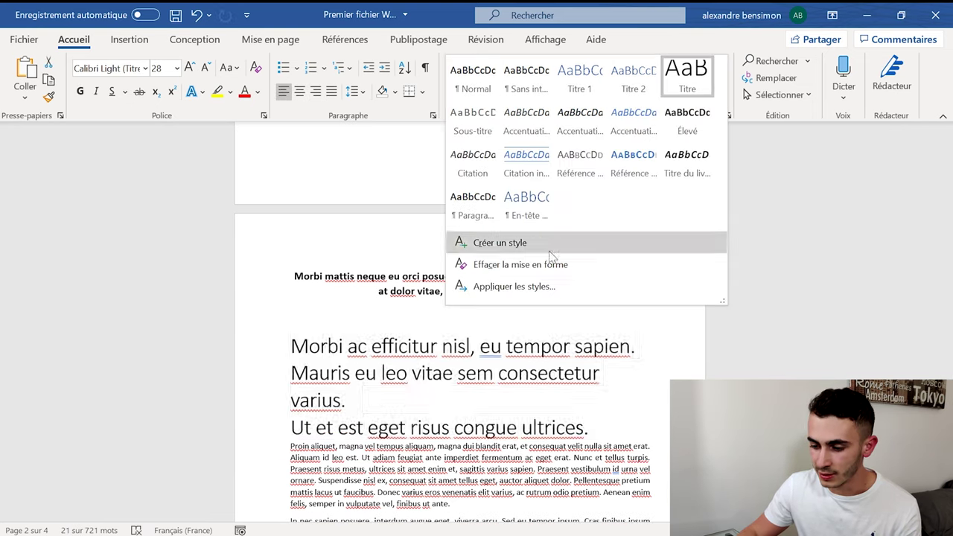
{"action": "left_click", "coordinate": [512, 266]}
{"action": "left_click", "coordinate": [378, 291]}
{"action": "left_click", "coordinate": [721, 91]}
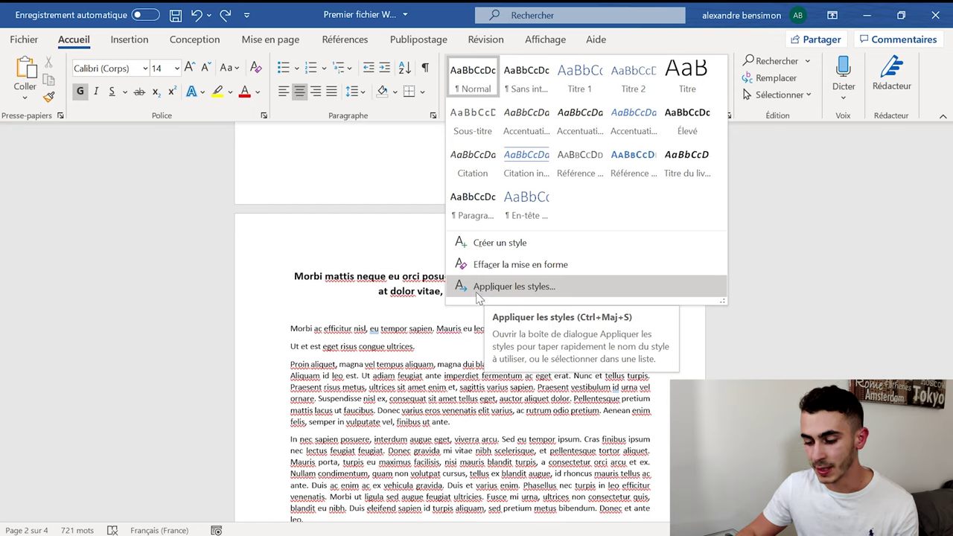
Step: Open the Appliquer les styles panel and move it lower on screen
{"action": "left_click", "coordinate": [478, 293]}
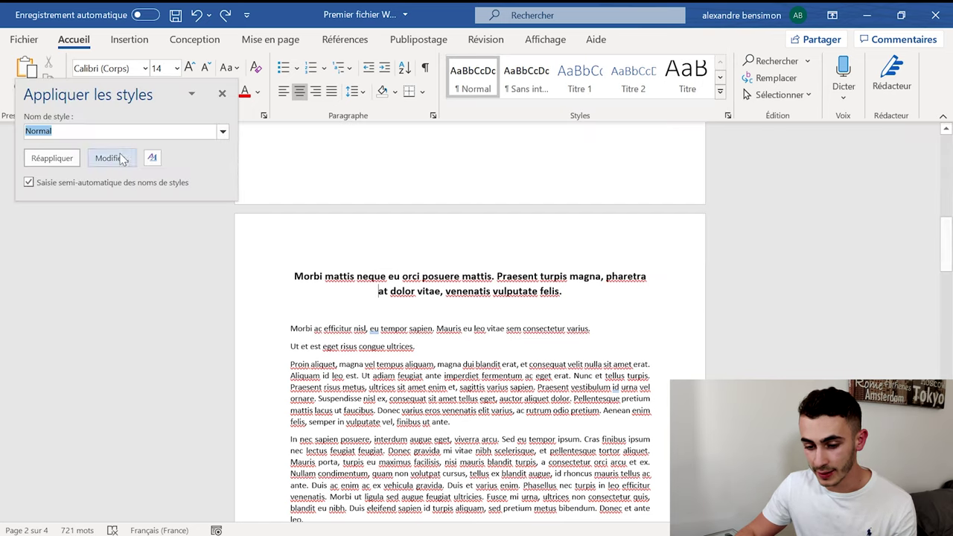
{"action": "left_click_drag", "start_coordinate": [134, 89], "coordinate": [136, 185]}
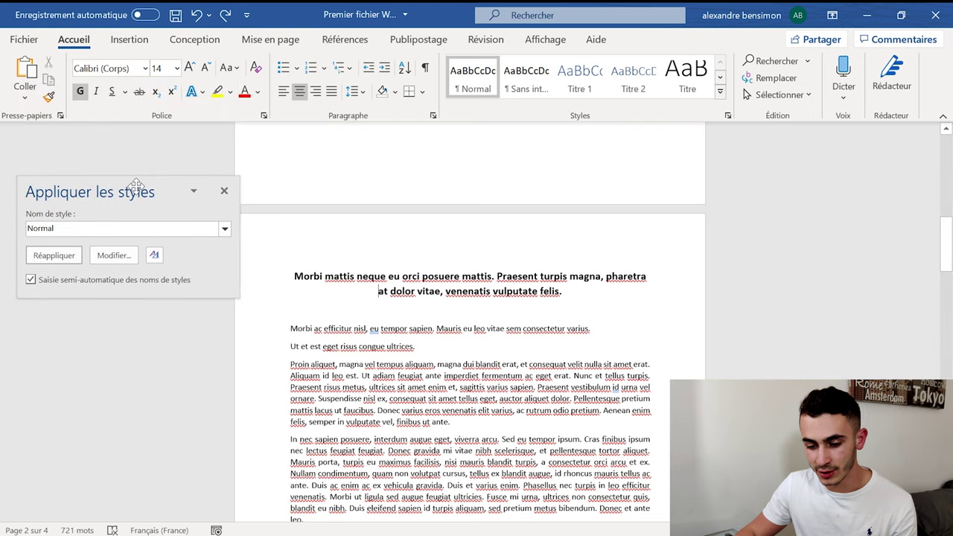
{"action": "key", "text": "Down"}
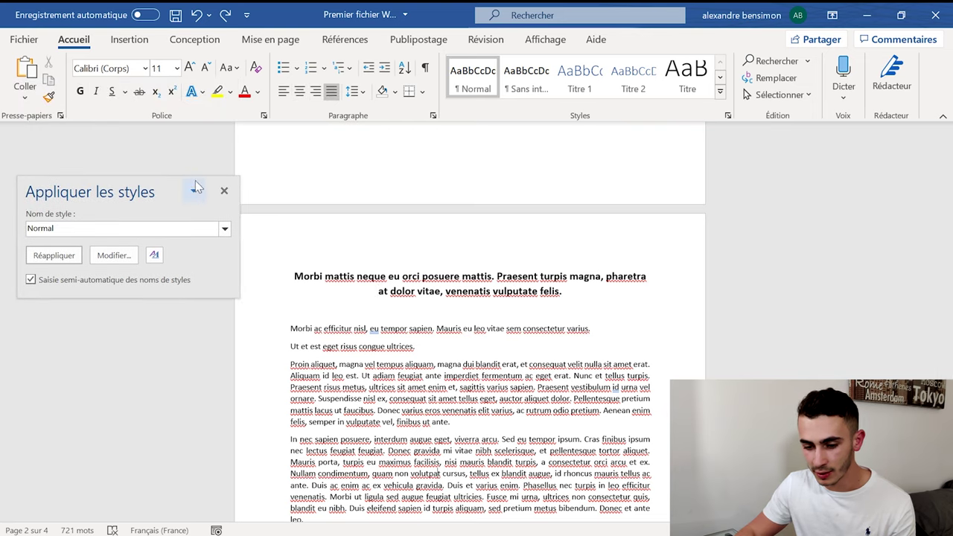
{"action": "left_click_drag", "start_coordinate": [172, 186], "coordinate": [172, 255]}
{"action": "scroll", "coordinate": [538, 514], "scroll_direction": "down", "scroll_amount": 3}
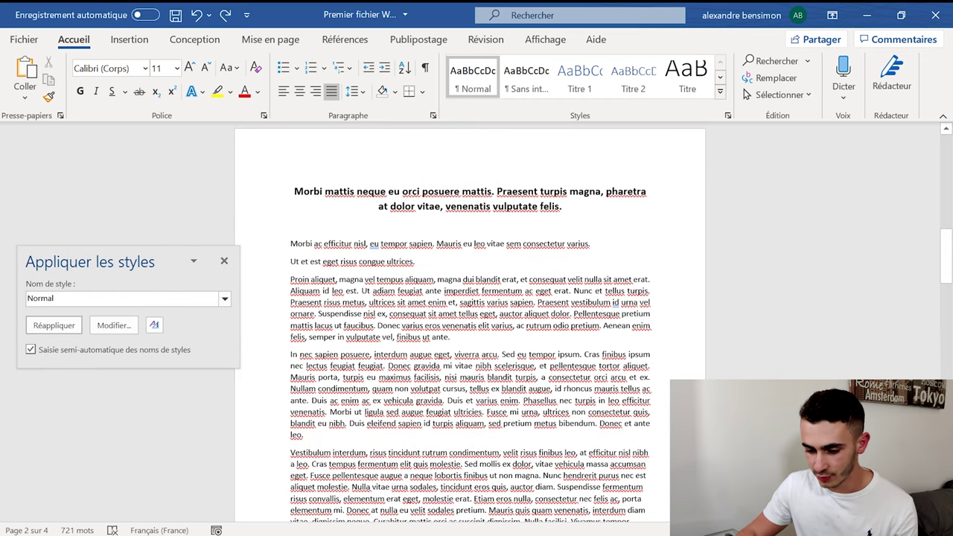
Step: Start new paragraphs after 'Aliquam id leo est.', at 'Cras finibus' and at 'Mauris porta'
{"action": "key", "text": "Return"}
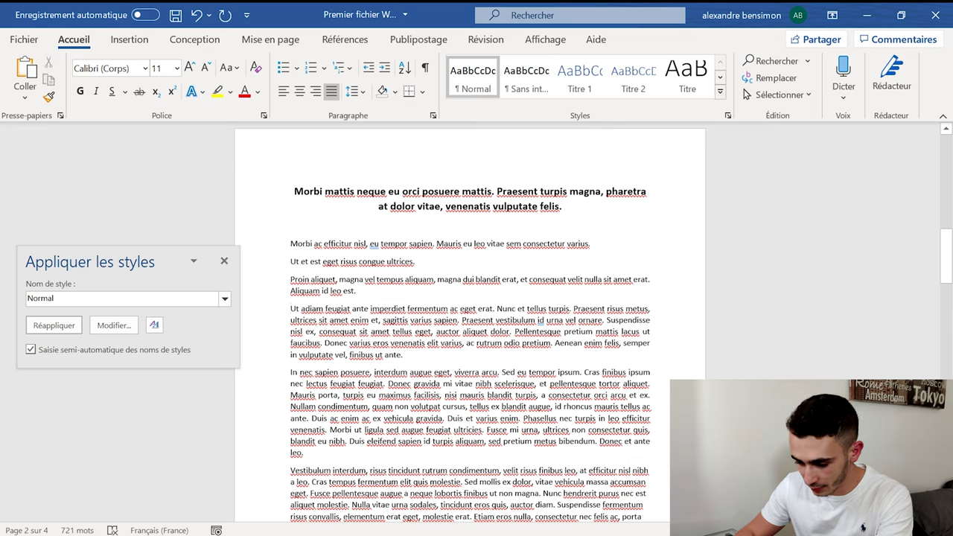
{"action": "left_click", "coordinate": [584, 371]}
{"action": "key", "text": "Return"}
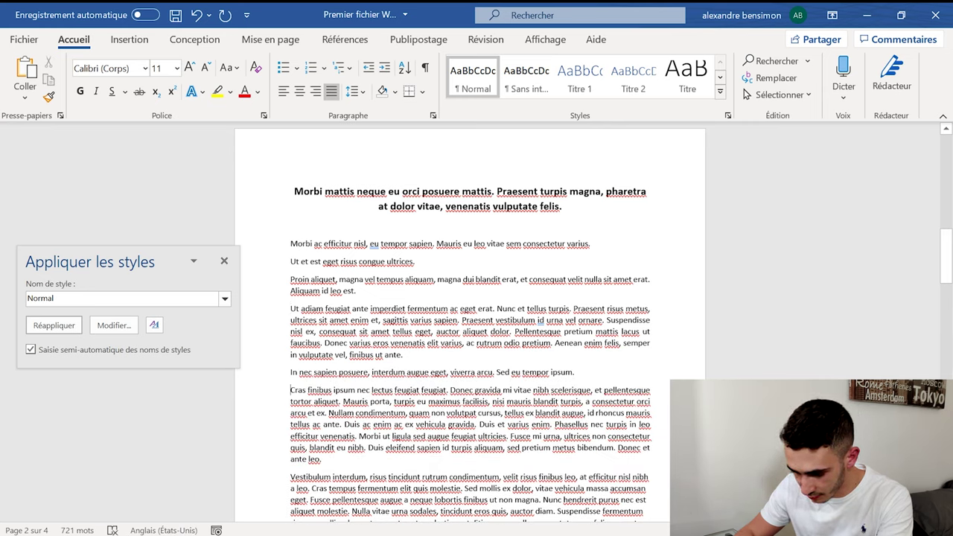
{"action": "left_click", "coordinate": [342, 401]}
{"action": "key", "text": "Return"}
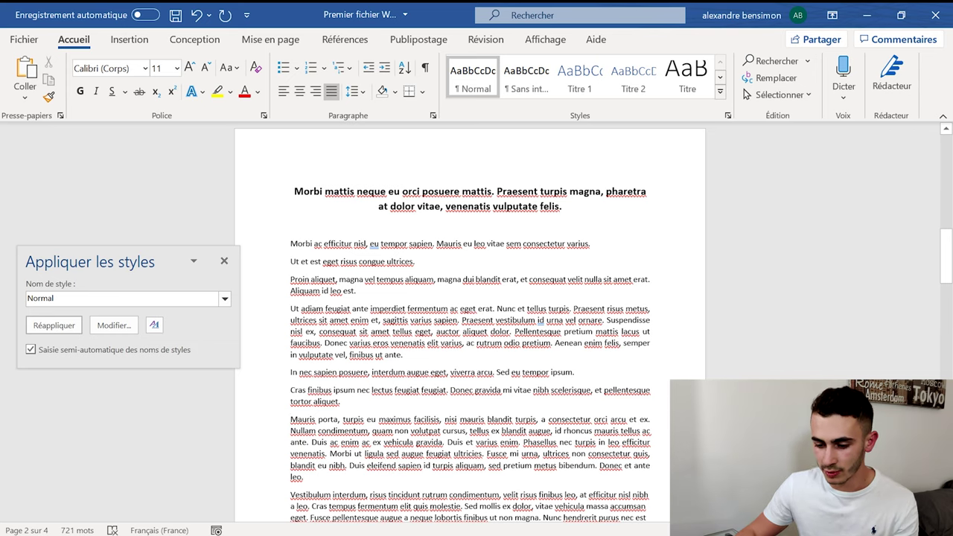
{"action": "triple_click", "coordinate": [354, 292]}
{"action": "mouse_move", "coordinate": [340, 402]}
{"action": "left_mouse_down"}
{"action": "mouse_move", "coordinate": [307, 390]}
{"action": "mouse_move", "coordinate": [577, 372]}
{"action": "left_mouse_up"}
{"action": "left_click", "coordinate": [404, 354]}
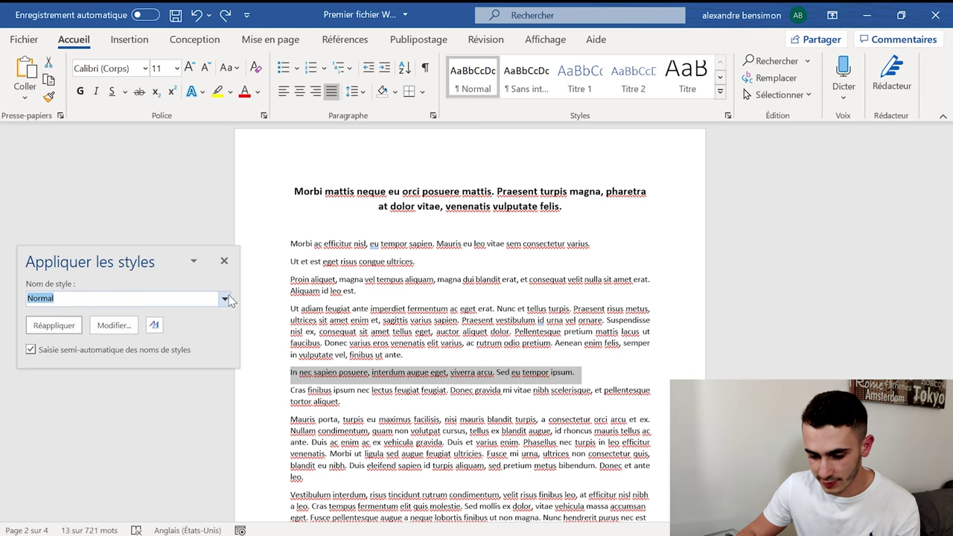
Step: Apply Titre to the 'In nec sapien' line and the 'Proin aliquet' paragraph from the Apply Styles box
{"action": "left_click", "coordinate": [224, 299]}
{"action": "left_click", "coordinate": [94, 365]}
{"action": "key", "text": "Return"}
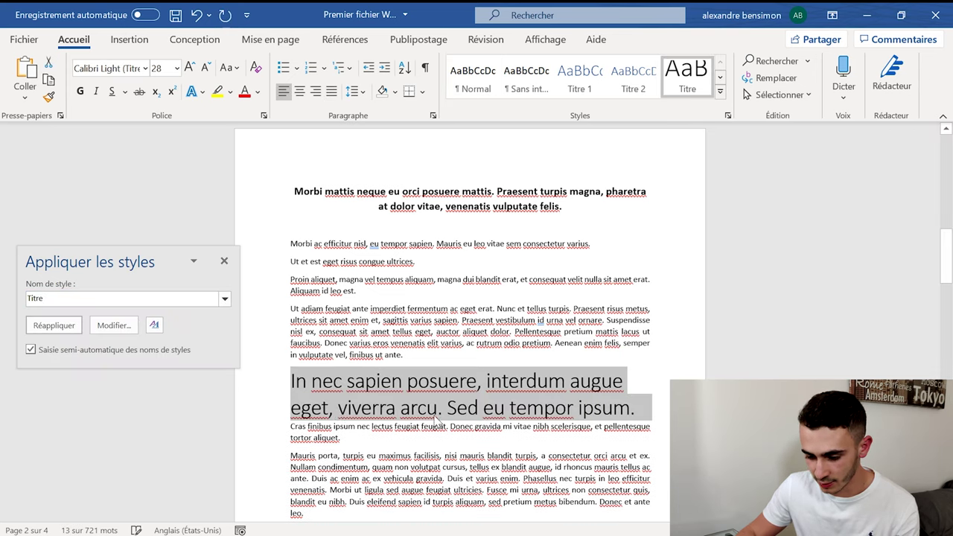
{"action": "left_click_drag", "start_coordinate": [356, 290], "coordinate": [290, 279]}
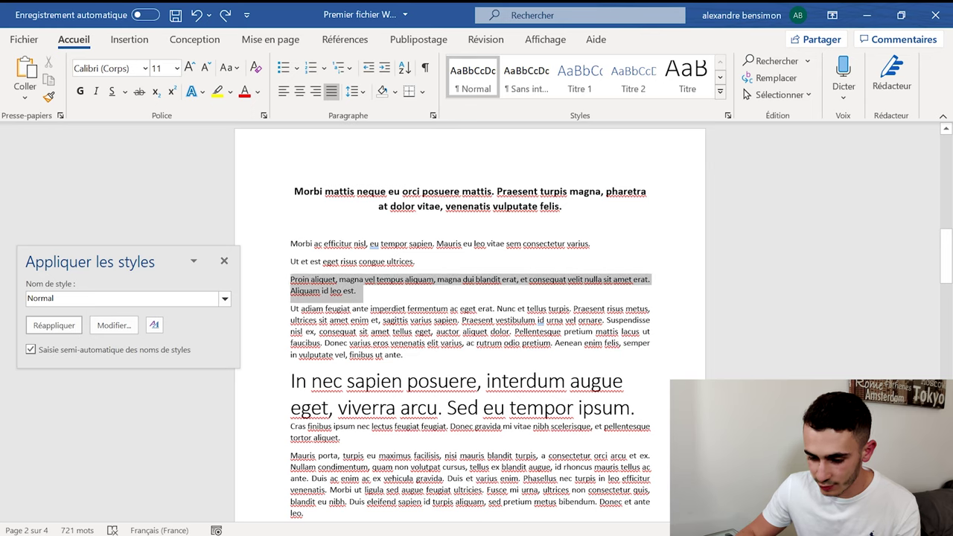
{"action": "left_click", "coordinate": [223, 298]}
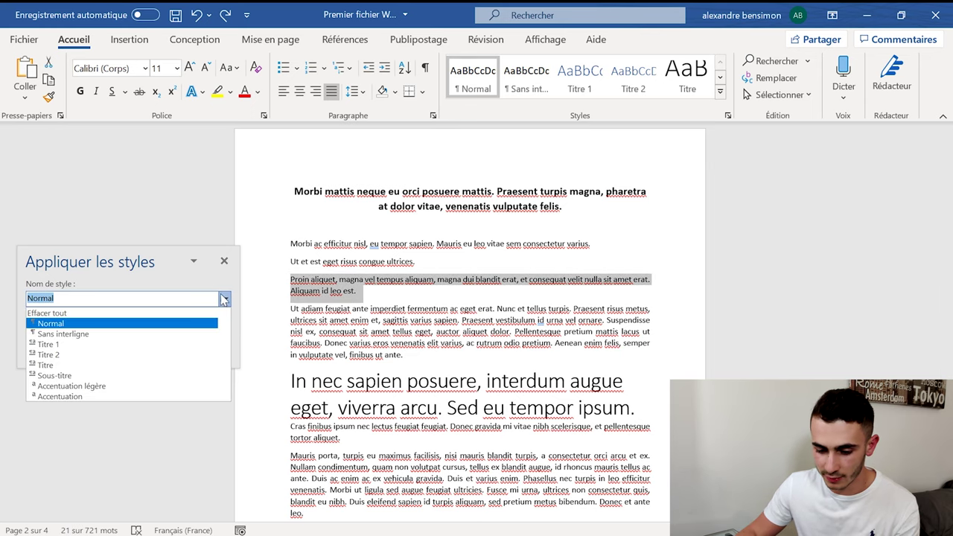
{"action": "left_click", "coordinate": [117, 364]}
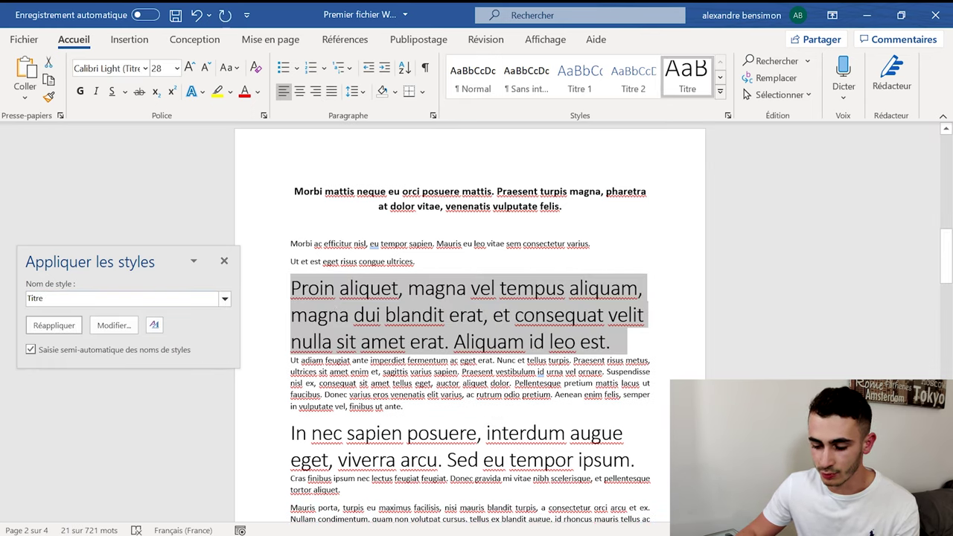
{"action": "left_click", "coordinate": [105, 328]}
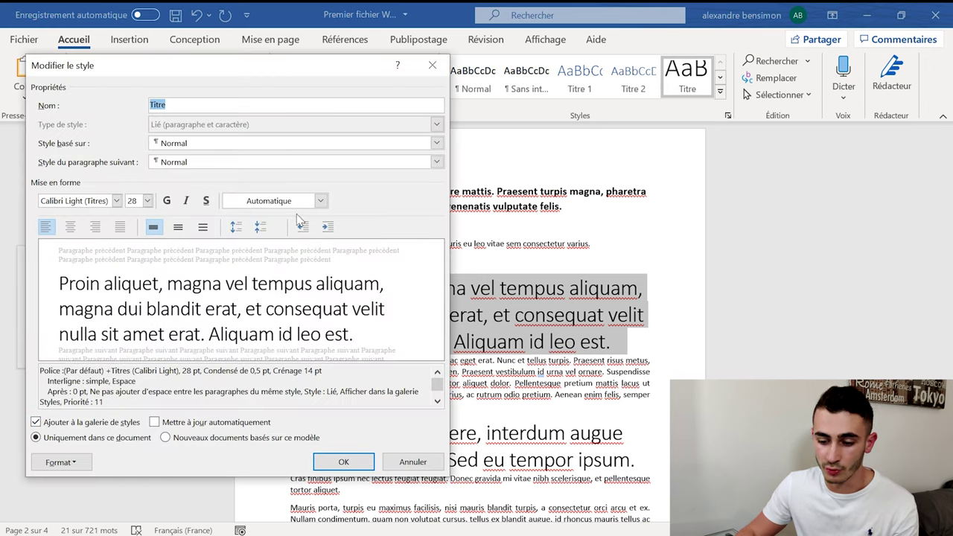
{"action": "left_click", "coordinate": [403, 466]}
{"action": "left_click", "coordinate": [153, 325]}
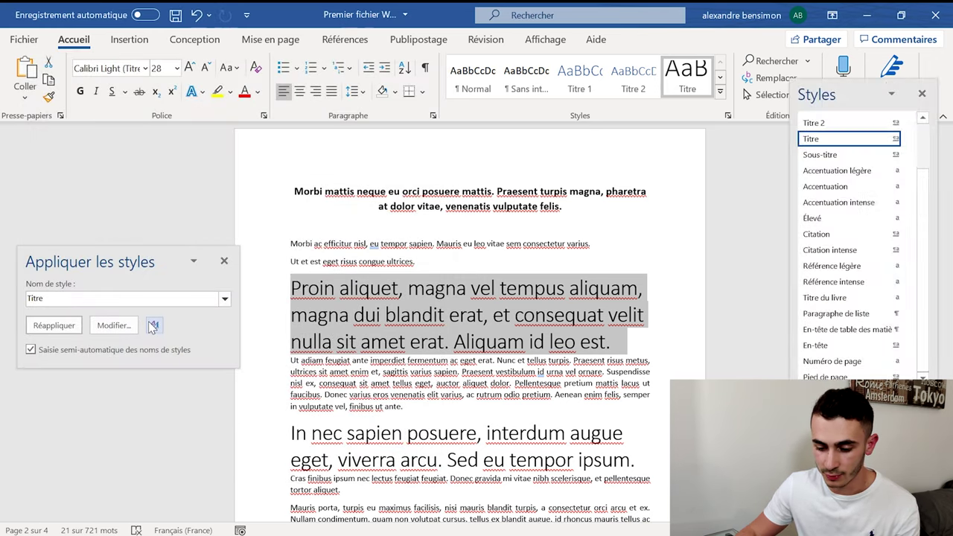
Step: Try Accentuation intense, Accentuation légère, Élevé and Titre 1 on the Proin aliquet paragraph
{"action": "left_click", "coordinate": [852, 203]}
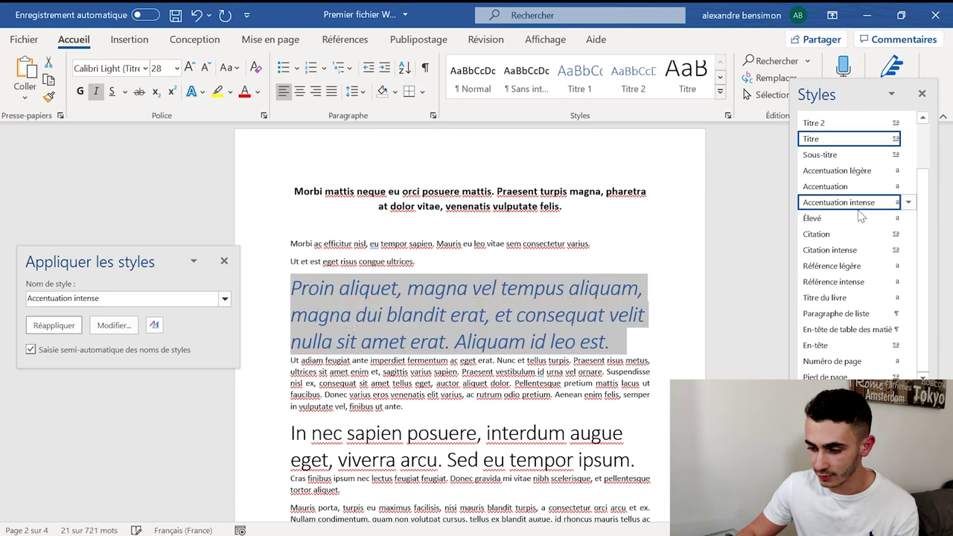
{"action": "left_click", "coordinate": [836, 170]}
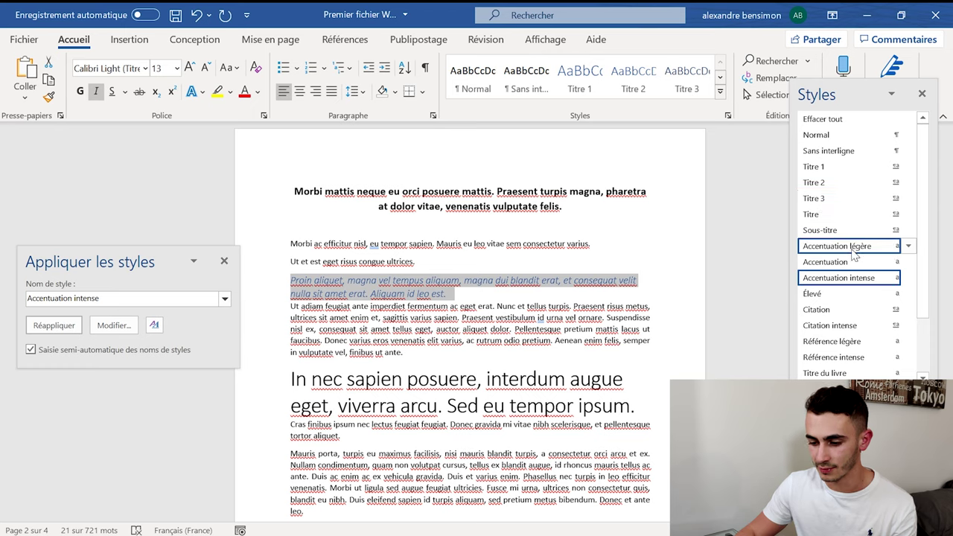
{"action": "left_click", "coordinate": [813, 166]}
{"action": "left_click", "coordinate": [828, 151]}
{"action": "left_click", "coordinate": [814, 198]}
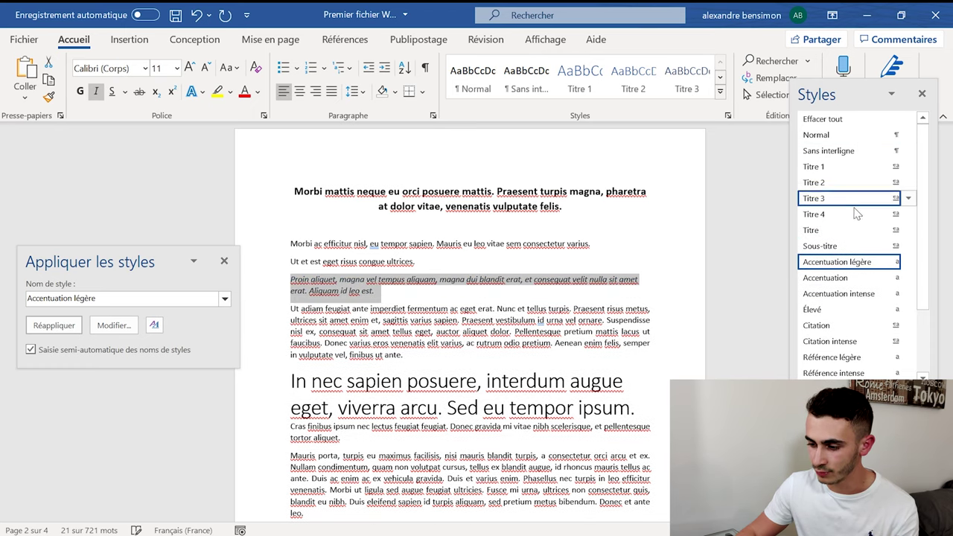
{"action": "left_click", "coordinate": [848, 293]}
{"action": "left_click", "coordinate": [849, 325]}
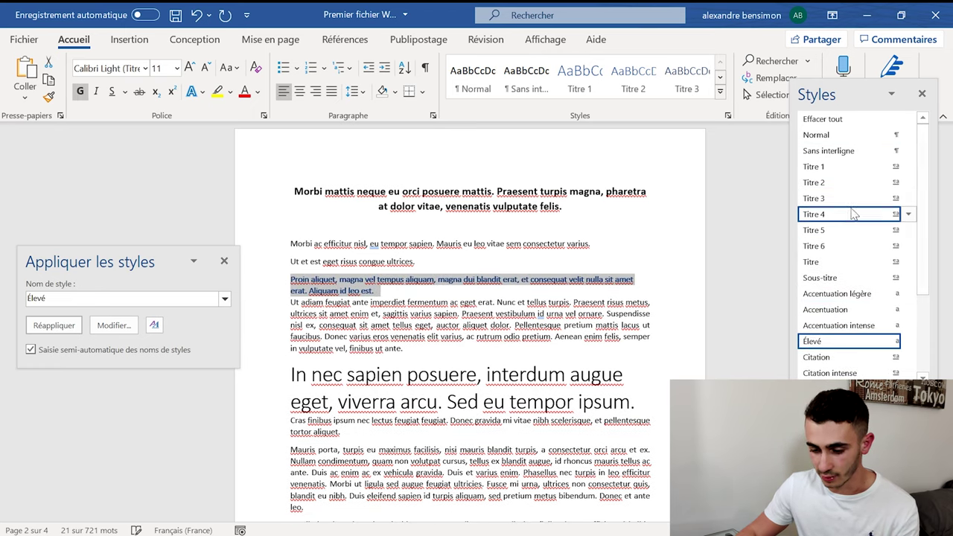
{"action": "left_click", "coordinate": [844, 169]}
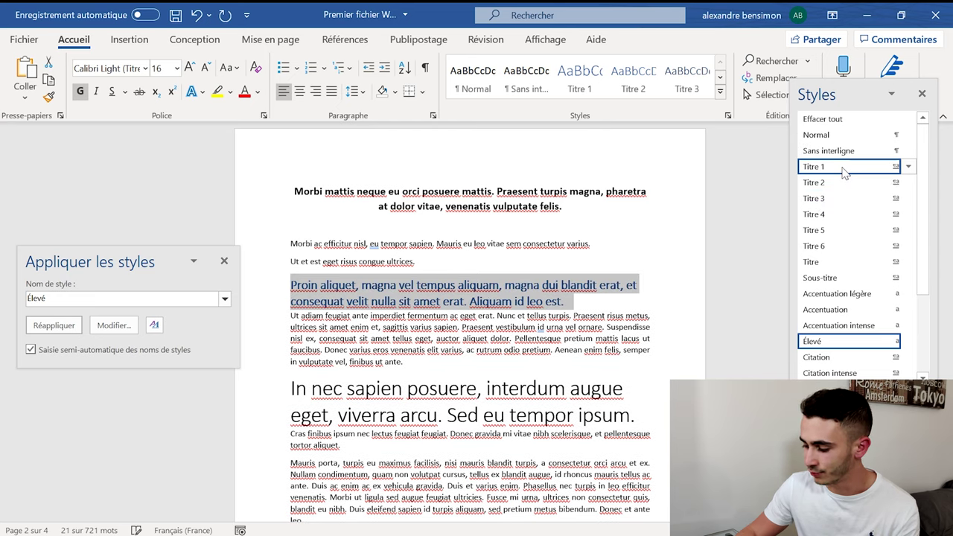
{"action": "left_click", "coordinate": [402, 350]}
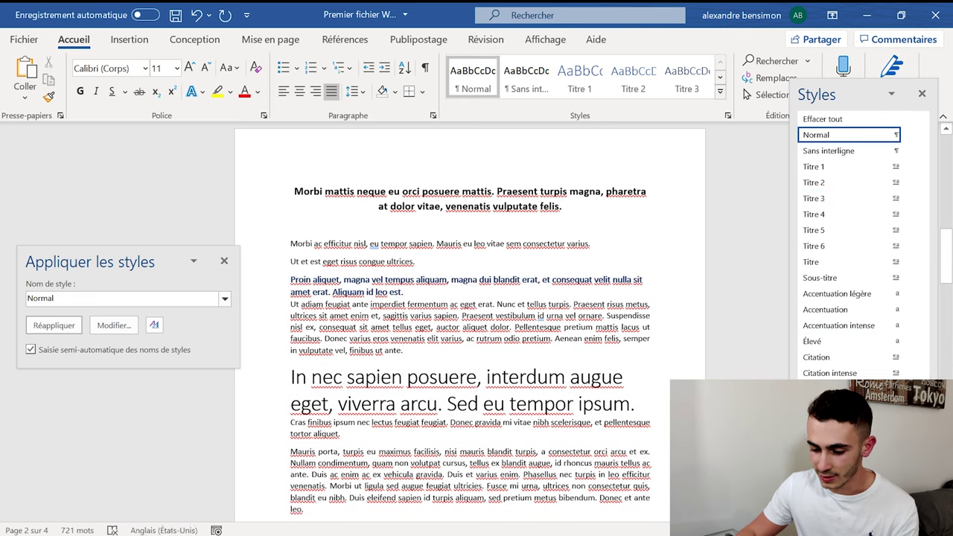
Step: Give the 'Cras finibus' paragraph Titre 4, then close the Styles and Appliquer les styles panes
{"action": "left_click_drag", "start_coordinate": [290, 422], "coordinate": [340, 433]}
{"action": "left_click", "coordinate": [826, 214]}
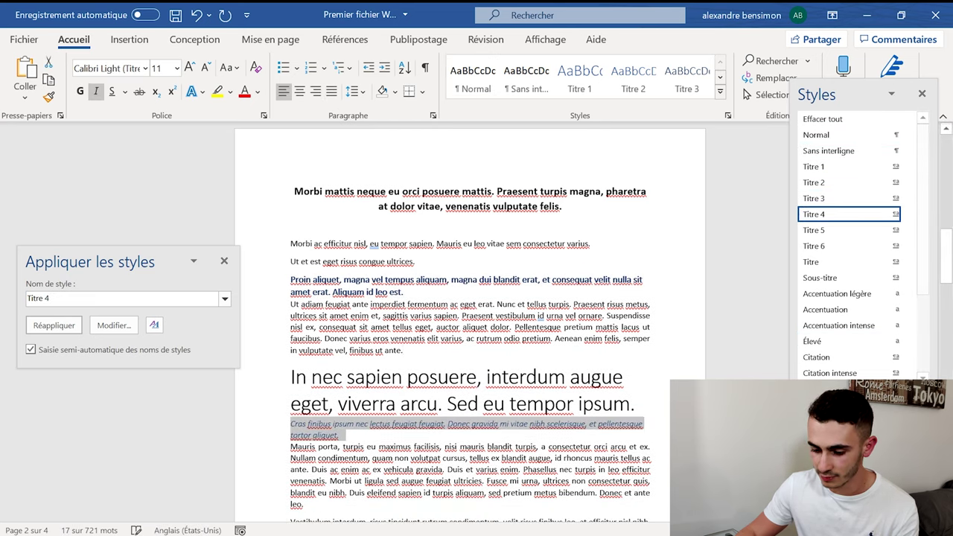
{"action": "left_click", "coordinate": [549, 457]}
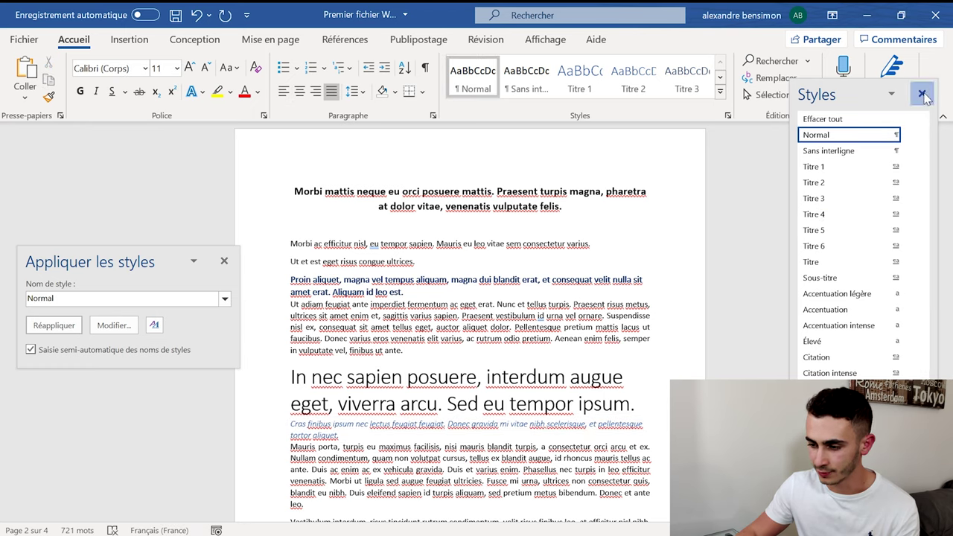
{"action": "left_click", "coordinate": [922, 95]}
{"action": "left_click", "coordinate": [223, 261]}
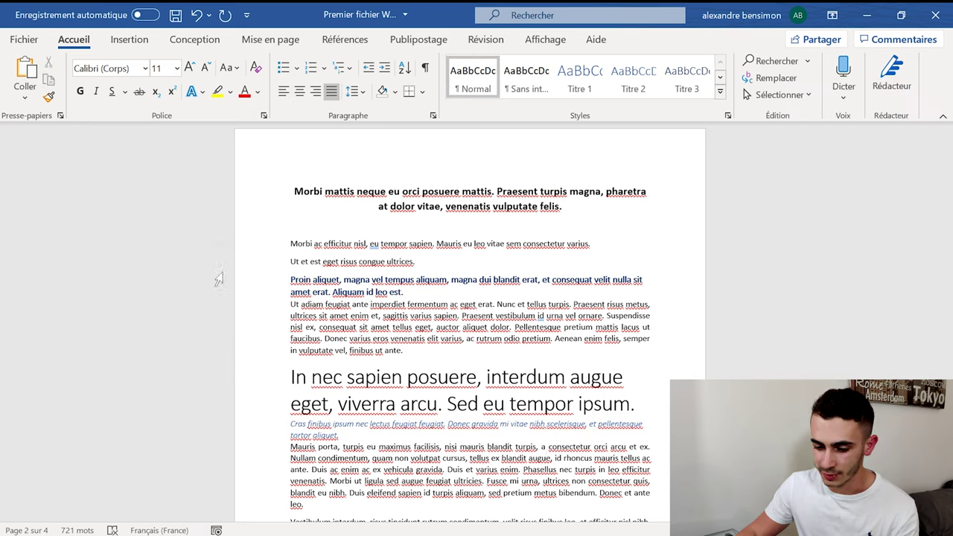
Step: Create a style from the current formatting named 'Style Tuto Word'
{"action": "left_click", "coordinate": [719, 91]}
{"action": "left_click", "coordinate": [536, 289]}
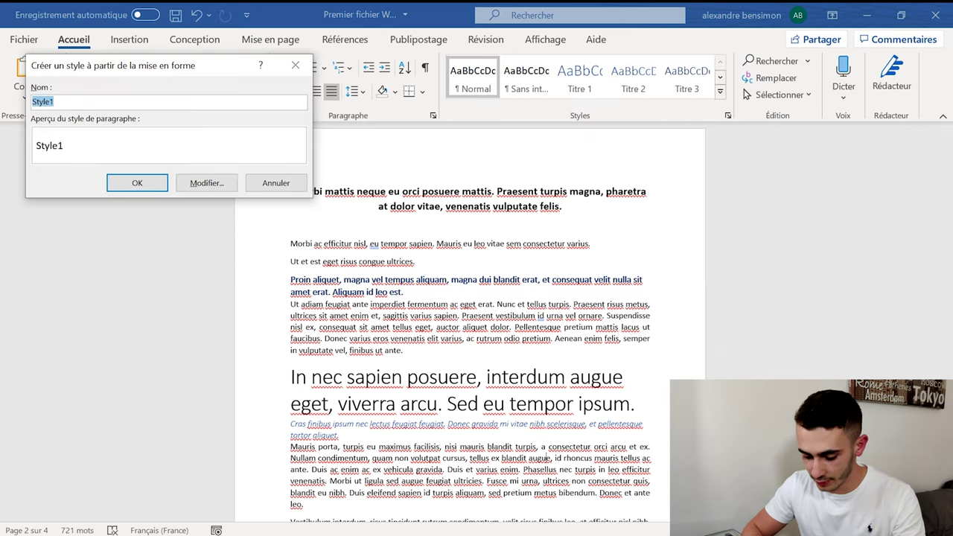
{"action": "type", "text": "Style "}
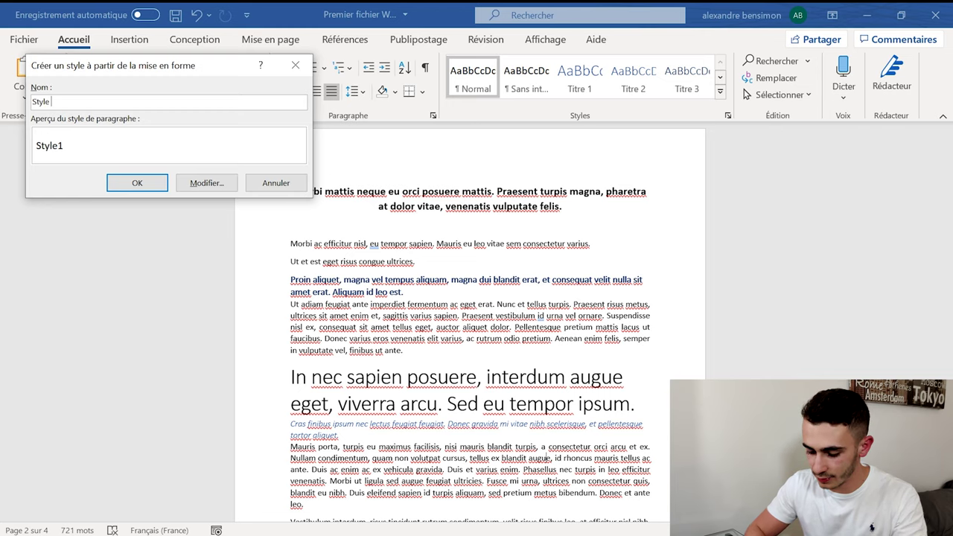
{"action": "type", "text": "Tuto Word"}
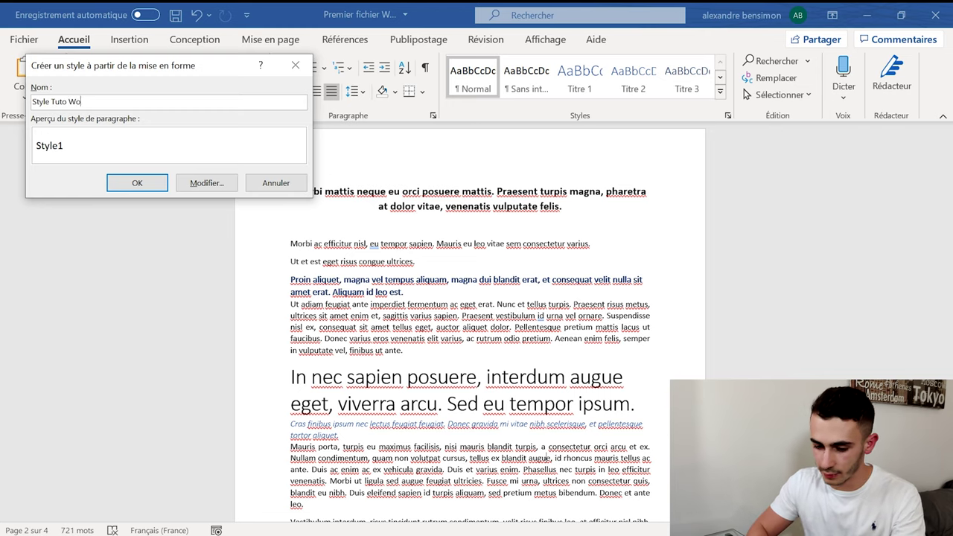
{"action": "left_click", "coordinate": [165, 183]}
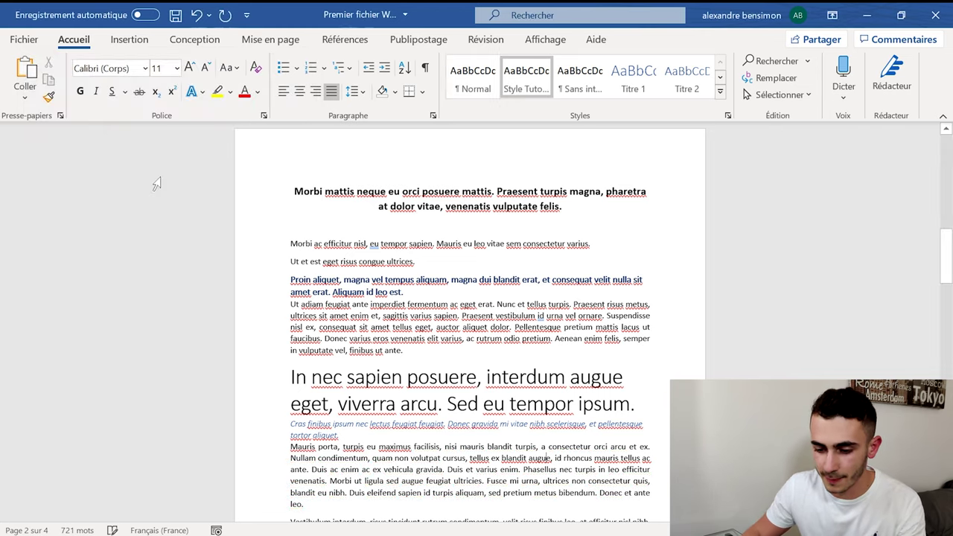
Step: Set the Style Tuto Word font to bold Bahnschrift, without italics
{"action": "right_click", "coordinate": [526, 80]}
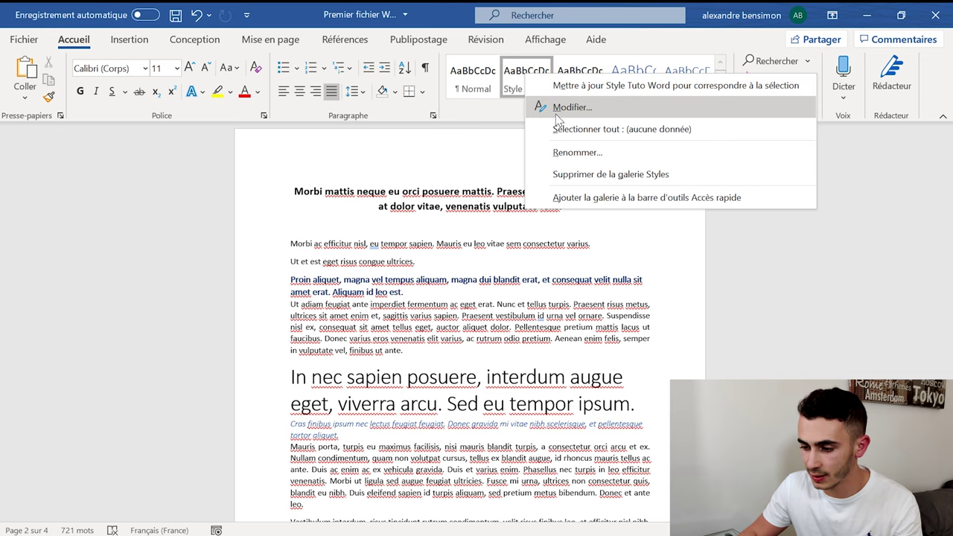
{"action": "left_click", "coordinate": [556, 113]}
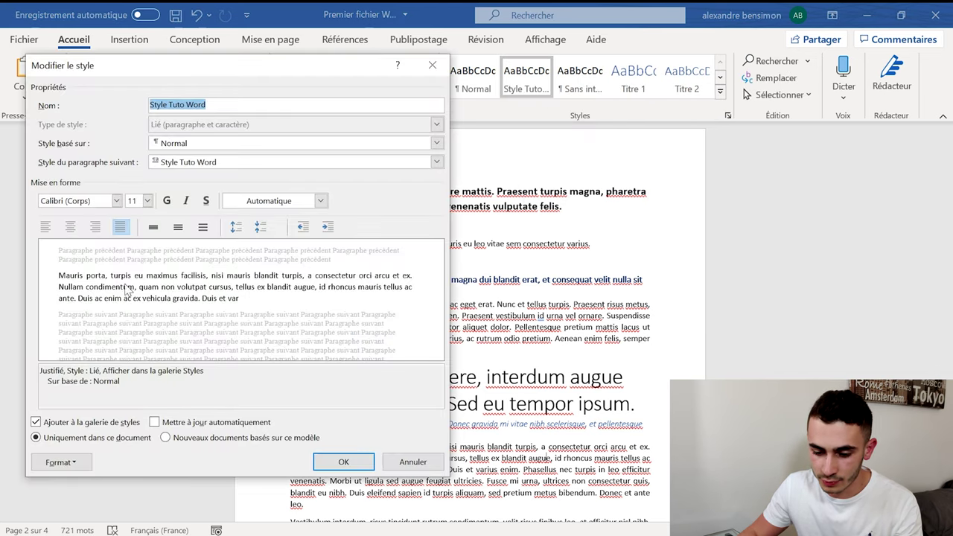
{"action": "left_click", "coordinate": [116, 201]}
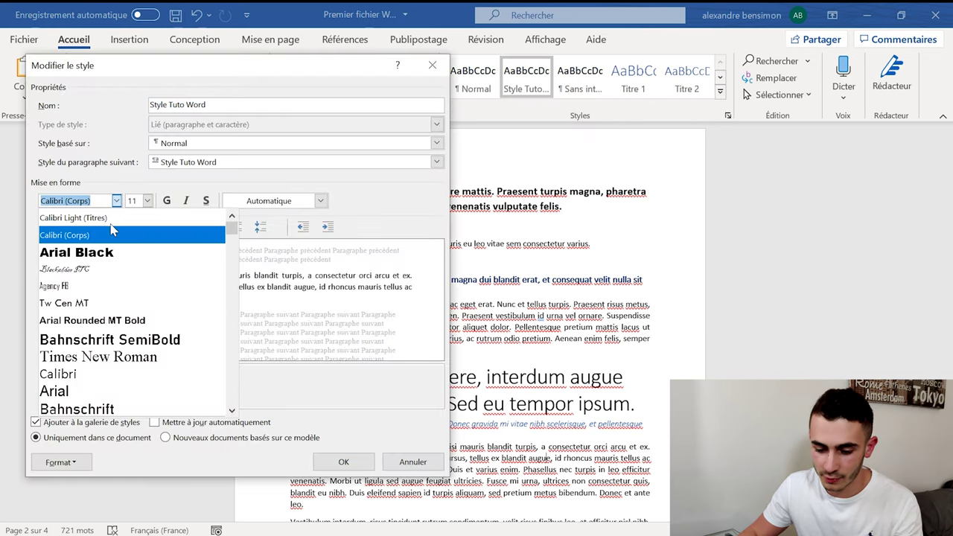
{"action": "left_click", "coordinate": [128, 411]}
{"action": "left_click", "coordinate": [165, 200]}
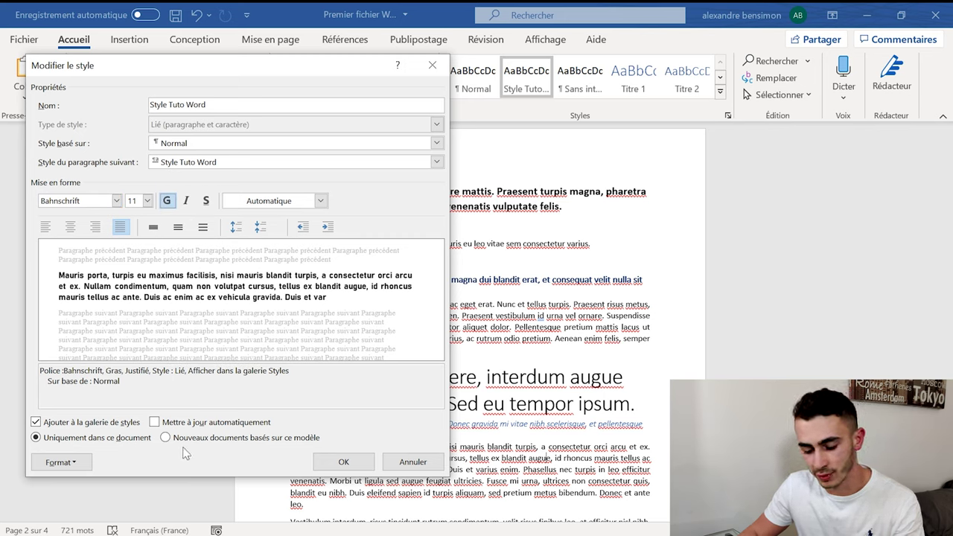
{"action": "left_click", "coordinate": [186, 200]}
{"action": "left_click", "coordinate": [184, 202]}
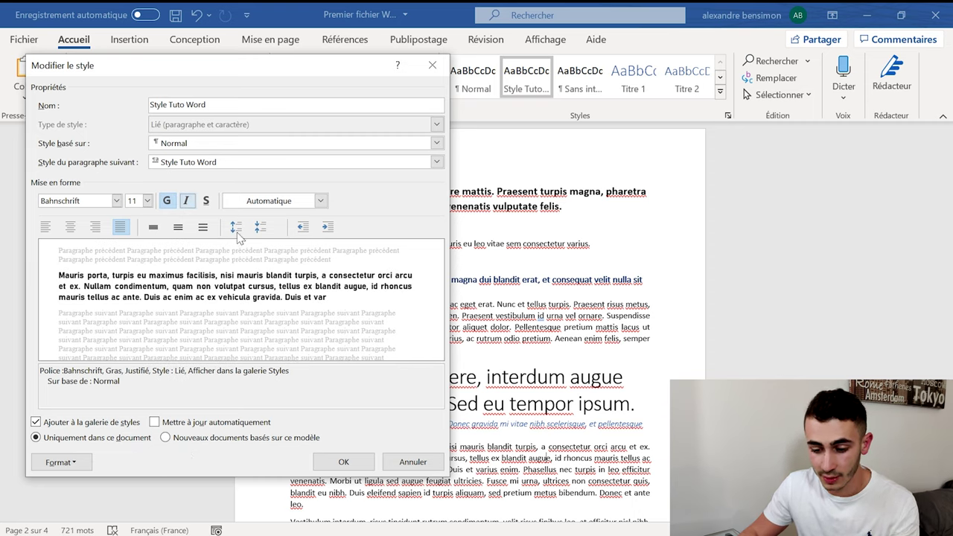
Step: Give the style single line spacing and left alignment, then save it
{"action": "left_click", "coordinate": [202, 227]}
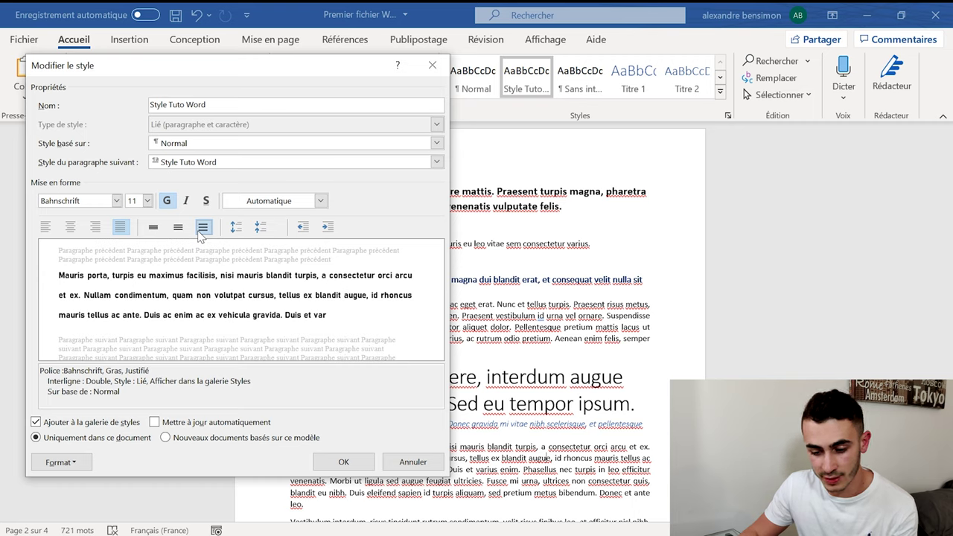
{"action": "left_click", "coordinate": [178, 228]}
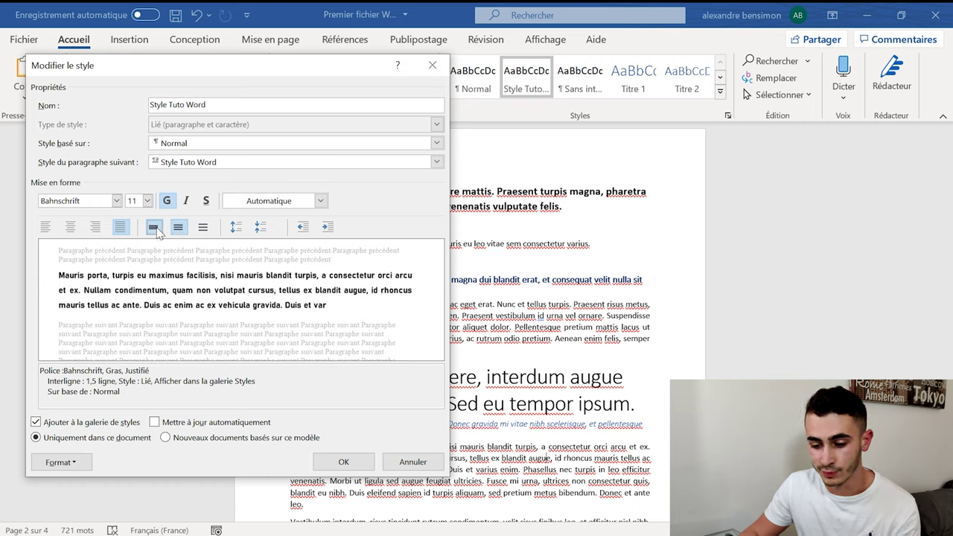
{"action": "left_click", "coordinate": [154, 228]}
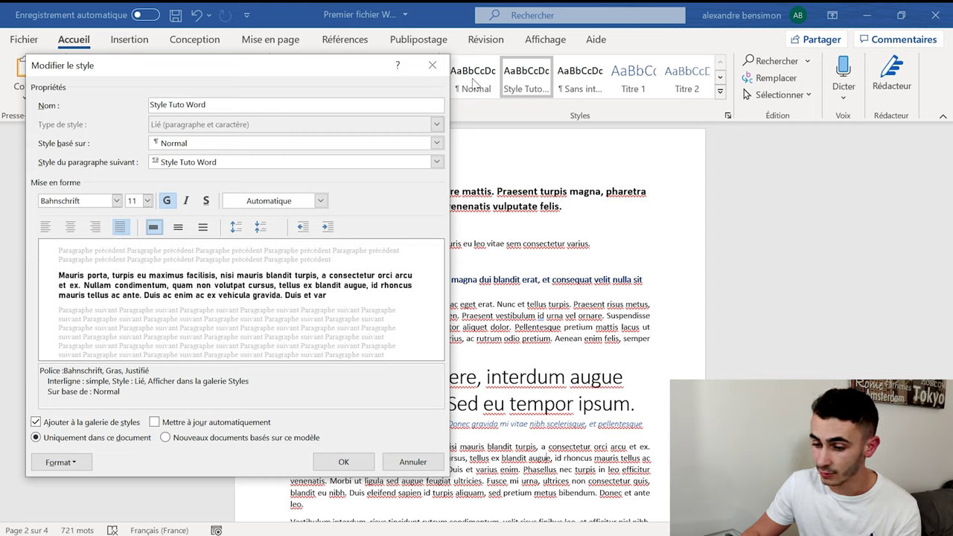
{"action": "left_click", "coordinate": [121, 230]}
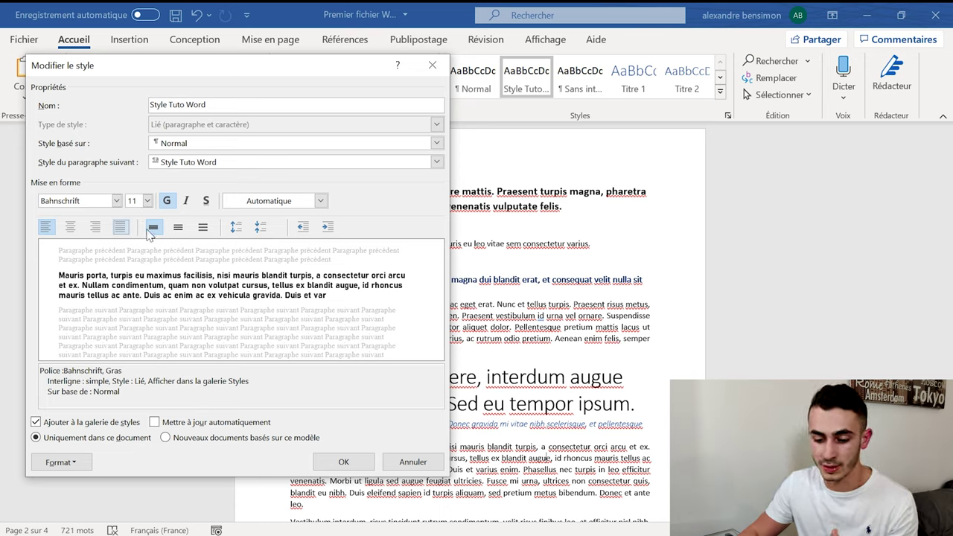
{"action": "left_click", "coordinate": [340, 458]}
{"action": "scroll", "coordinate": [339, 457], "scroll_direction": "down", "scroll_amount": 5}
Step: Apply Style Tuto Word to the 'Integer imperdiet' paragraph, undoing and reapplying it once
{"action": "scroll", "coordinate": [339, 458], "scroll_direction": "down", "scroll_amount": 5}
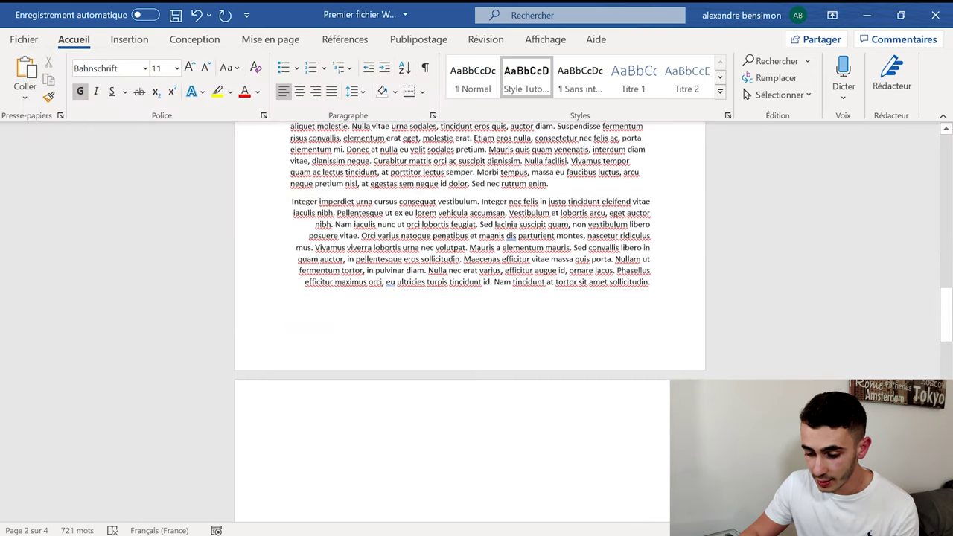
{"action": "scroll", "coordinate": [469, 298], "scroll_direction": "up", "scroll_amount": 3}
{"action": "triple_click", "coordinate": [372, 314]}
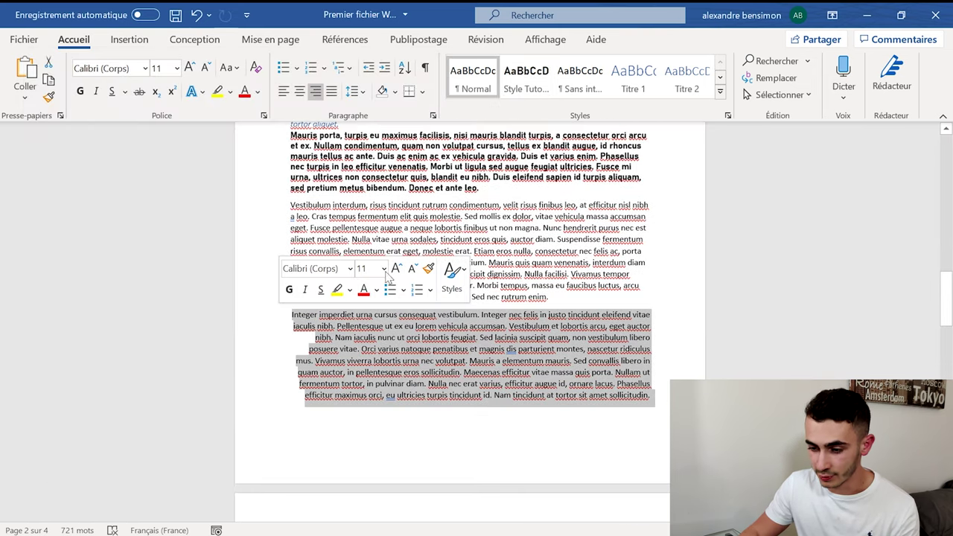
{"action": "left_click", "coordinate": [525, 82]}
{"action": "left_click", "coordinate": [548, 296]}
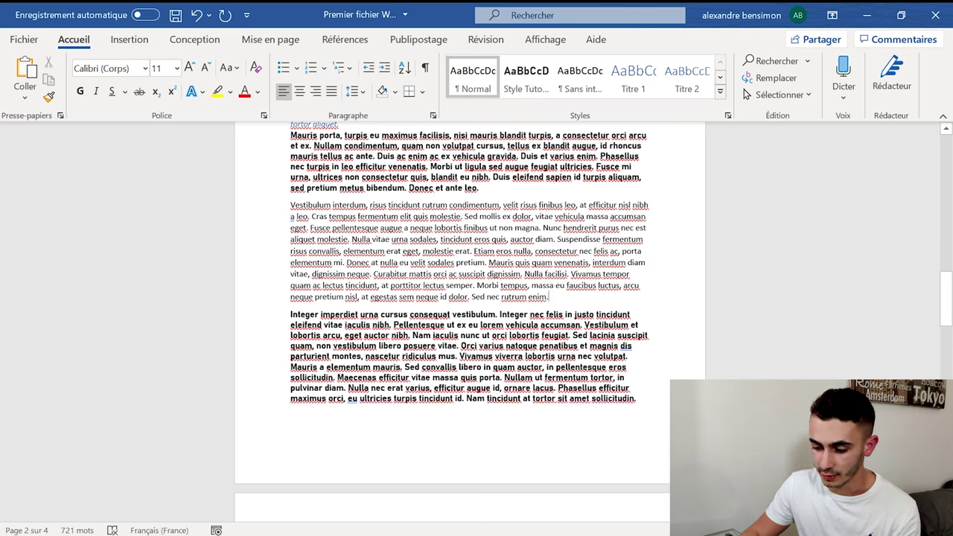
{"action": "key", "text": "ctrl+z"}
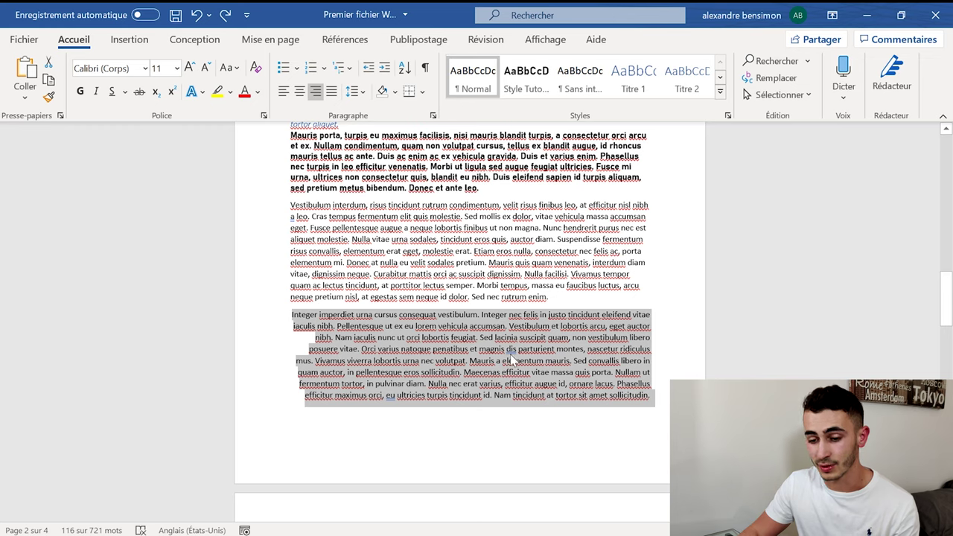
{"action": "left_click", "coordinate": [523, 89]}
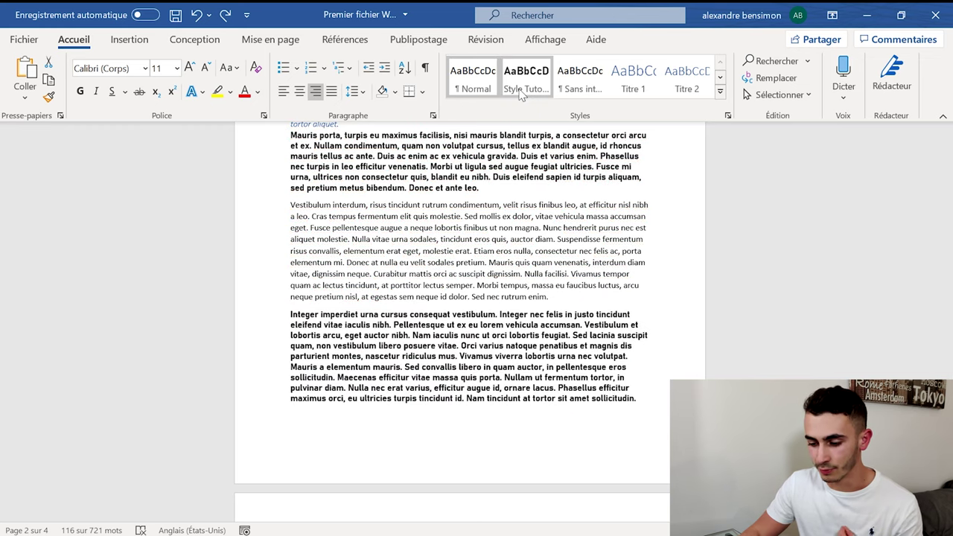
{"action": "left_click", "coordinate": [478, 244]}
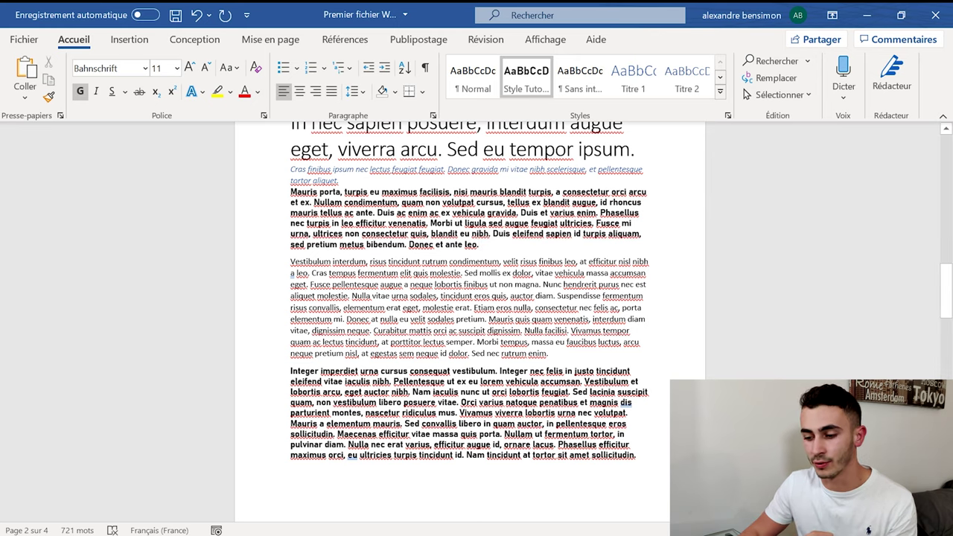
{"action": "scroll", "coordinate": [459, 229], "scroll_direction": "up", "scroll_amount": 5}
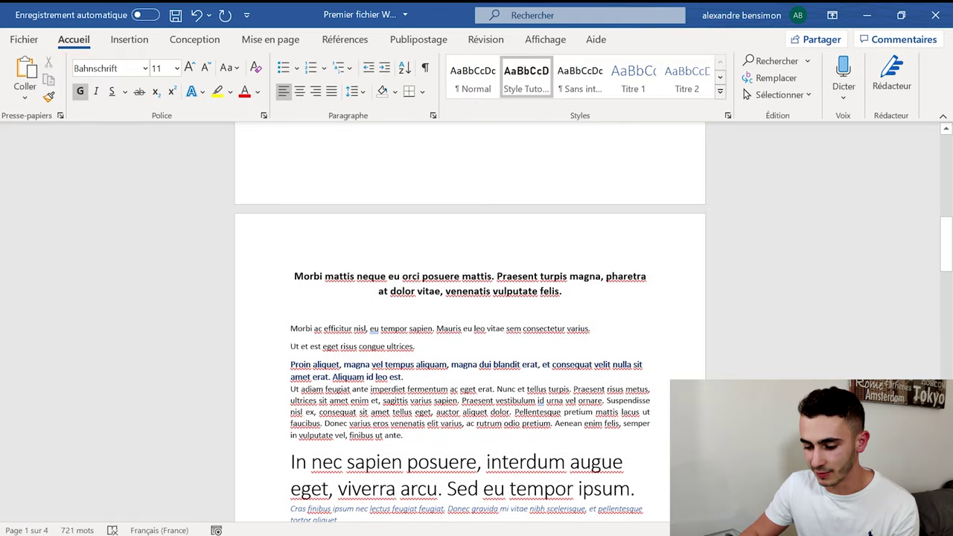
Step: Insert a 'Titre 1' heading line above the Proin aliquet paragraph and give it the Titre style
{"action": "left_click", "coordinate": [415, 346]}
{"action": "key", "text": "Return"}
{"action": "type", "text": "Titre 1"}
{"action": "key", "text": "shift+Home"}
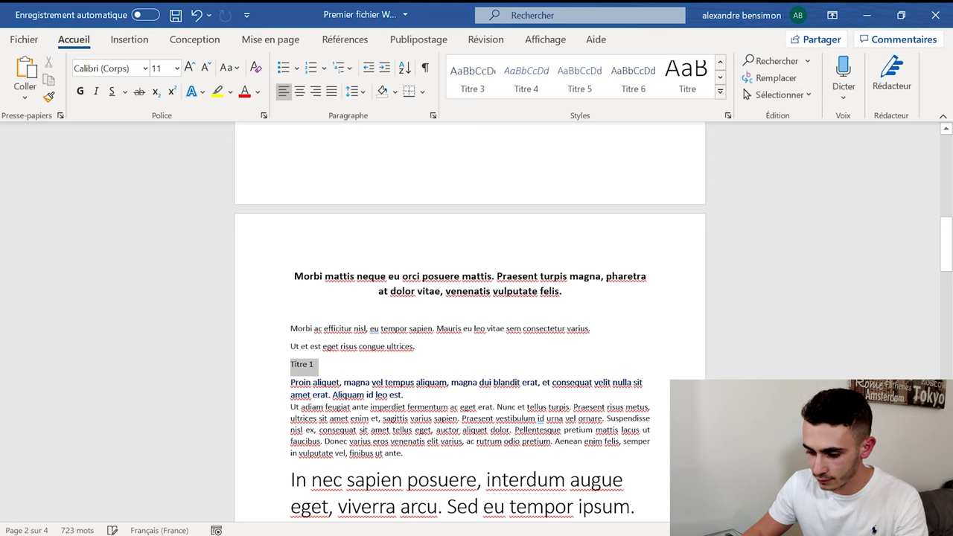
{"action": "left_click", "coordinate": [686, 74]}
Step: Add a 'Titre 2' heading before Vestibulum interdum, styled with Ctrl+Alt+2
{"action": "scroll", "coordinate": [469, 312], "scroll_direction": "down", "scroll_amount": 2}
{"action": "scroll", "coordinate": [469, 312], "scroll_direction": "down", "scroll_amount": 2}
{"action": "left_click", "coordinate": [376, 375]}
{"action": "type", "text": "Titre 2"}
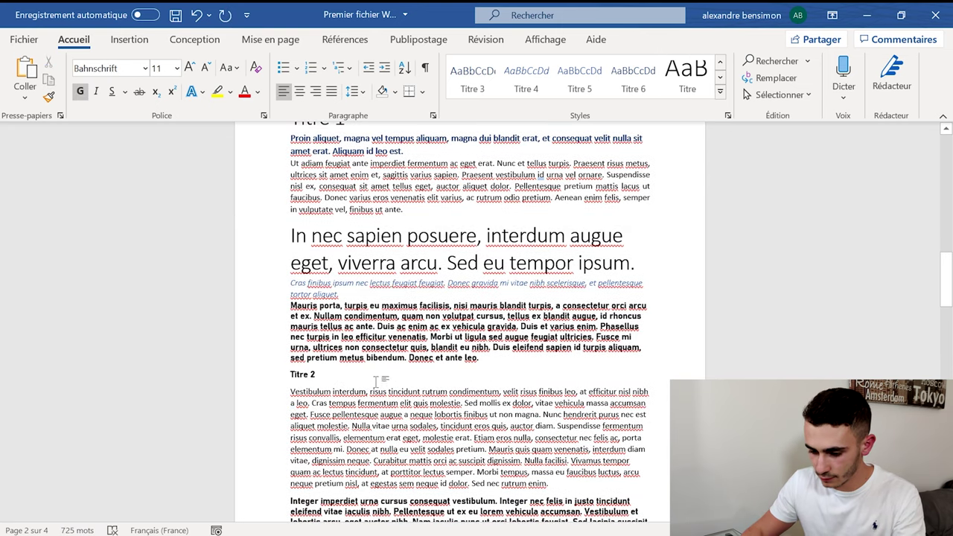
{"action": "key", "text": "shift+Home"}
{"action": "key", "text": "ctrl+alt+2"}
Step: Add a 'Sous titre 1' line below Titre 2 in the Titre 1 style
{"action": "scroll", "coordinate": [376, 381], "scroll_direction": "down", "scroll_amount": 2}
{"action": "left_click", "coordinate": [390, 241]}
{"action": "key", "text": "Return"}
{"action": "type", "text": "Sous tit"}
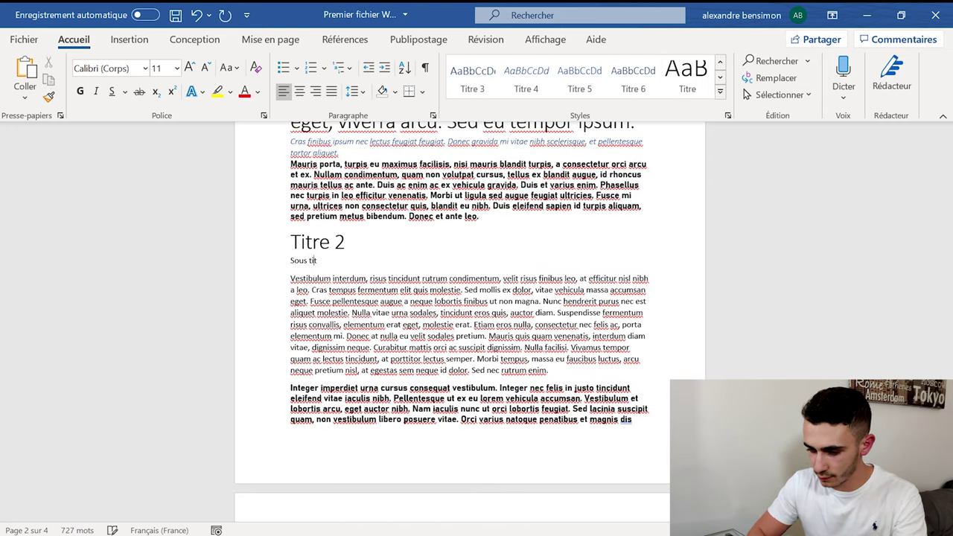
{"action": "type", "text": "re 1"}
{"action": "key", "text": "ctrl+alt+1"}
Step: Renumber that subheading under Titre 2 to 'Sous titre 2'
{"action": "scroll", "coordinate": [469, 297], "scroll_direction": "up", "scroll_amount": 2}
{"action": "left_click", "coordinate": [282, 385]}
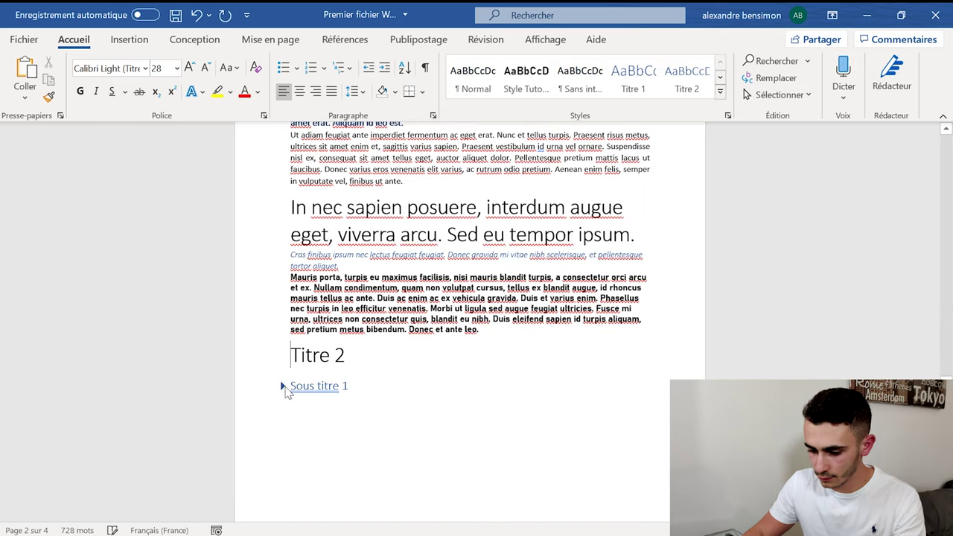
{"action": "left_click", "coordinate": [283, 386]}
{"action": "double_click", "coordinate": [344, 470]}
{"action": "type", "text": "2"}
Step: Add a 'sousitre 1' subheading under Titre 1 and a 'sitre 2' heading after its body text
{"action": "left_click", "coordinate": [345, 174]}
{"action": "key", "text": "Return"}
{"action": "type", "text": "sous"}
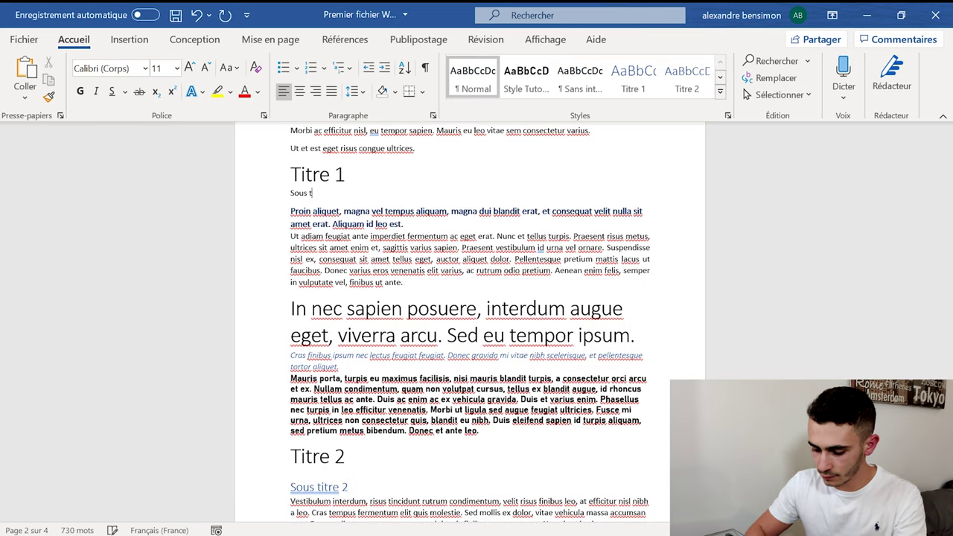
{"action": "type", "text": "itre 1"}
{"action": "key", "text": "ctrl+alt+1"}
{"action": "scroll", "coordinate": [468, 327], "scroll_direction": "up", "scroll_amount": 1}
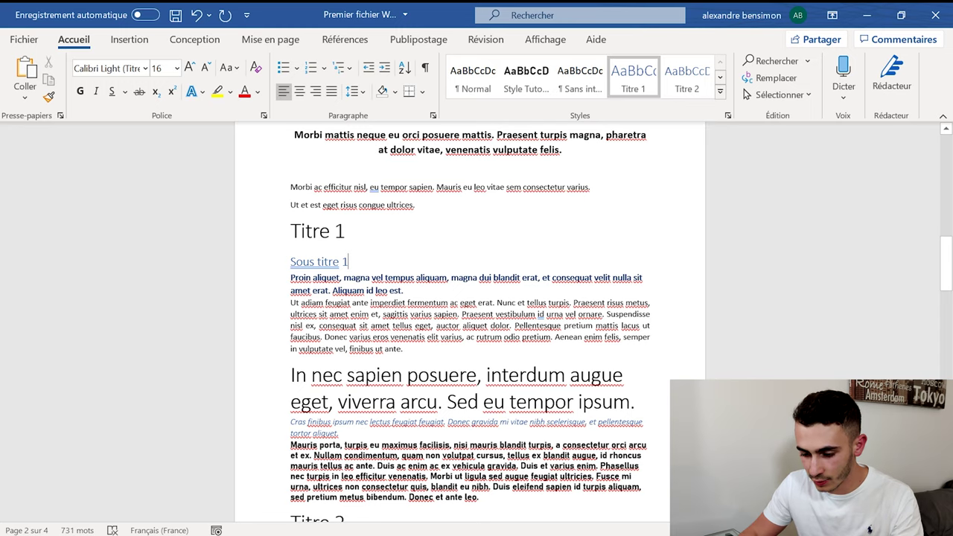
{"action": "left_click", "coordinate": [403, 349]}
{"action": "key", "text": "Return"}
{"action": "type", "text": "s tr"}
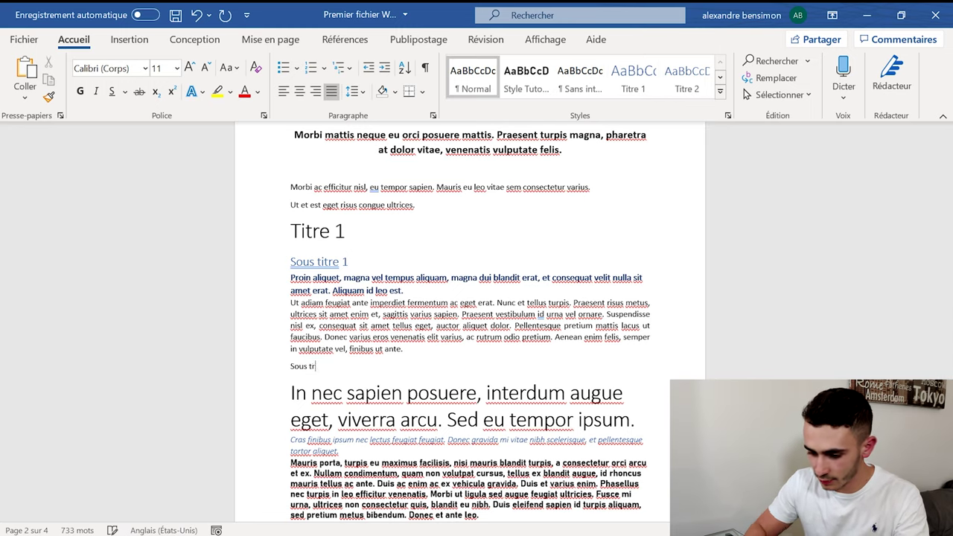
{"action": "type", "text": "itre 2"}
{"action": "key", "text": "ctrl+alt+1"}
Step: Add a 'Sous titre 2' subheading after the paragraph ending 'enim', in the Titre 1 style
{"action": "scroll", "coordinate": [469, 327], "scroll_direction": "down", "scroll_amount": 2}
{"action": "scroll", "coordinate": [469, 327], "scroll_direction": "down", "scroll_amount": 5}
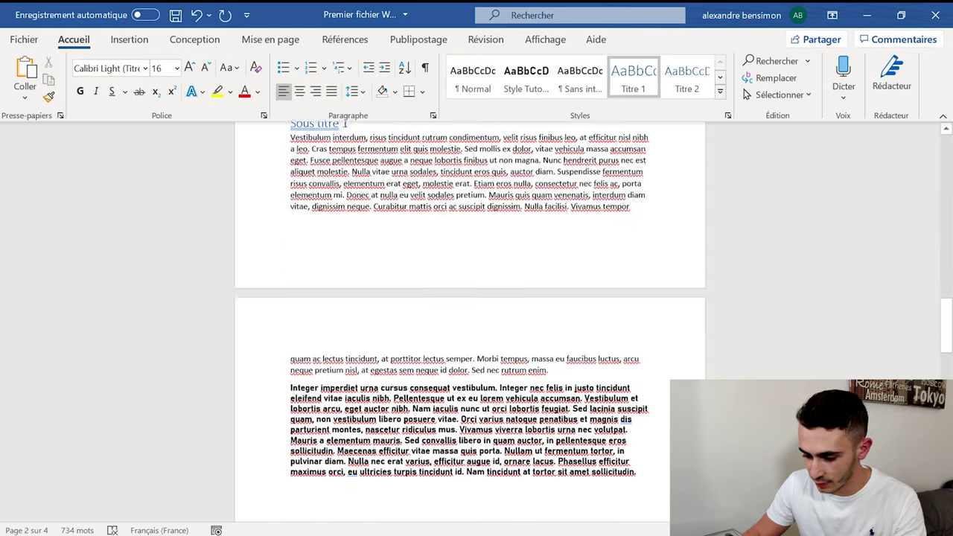
{"action": "left_click", "coordinate": [548, 370]}
{"action": "key", "text": "Return"}
{"action": "type", "text": "Sous titre 2"}
{"action": "key", "text": "ctrl+alt+1"}
{"action": "scroll", "coordinate": [469, 327], "scroll_direction": "up", "scroll_amount": 5}
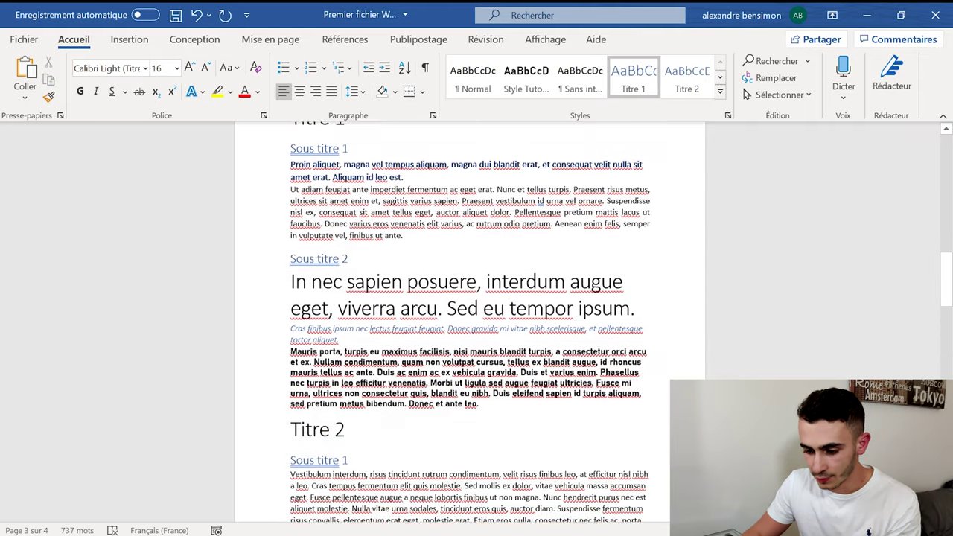
{"action": "left_click", "coordinate": [418, 308]}
{"action": "left_click", "coordinate": [402, 265]}
Step: Collapse and expand the Sous titre 1 section several times to check its folding
{"action": "scroll", "coordinate": [402, 265], "scroll_direction": "up", "scroll_amount": 2}
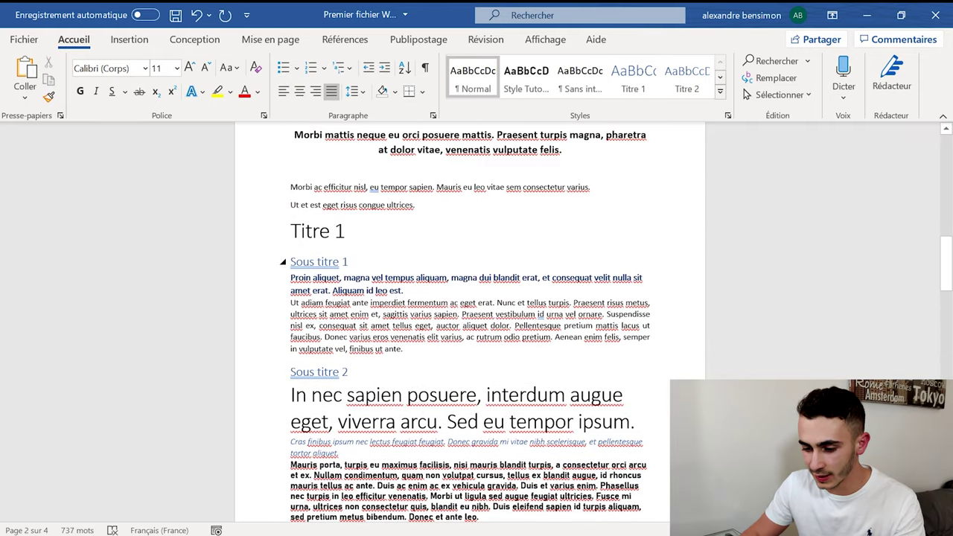
{"action": "left_click", "coordinate": [347, 261]}
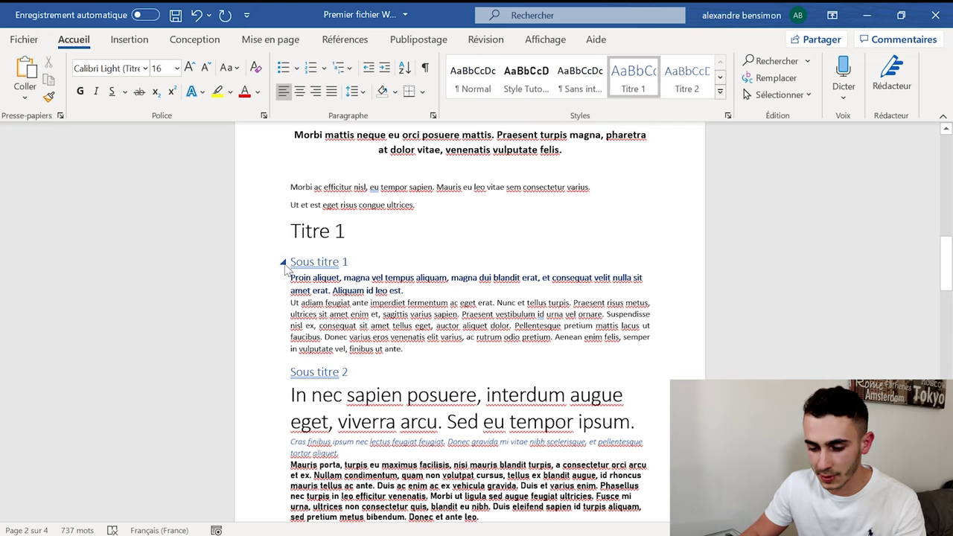
{"action": "left_click", "coordinate": [283, 263]}
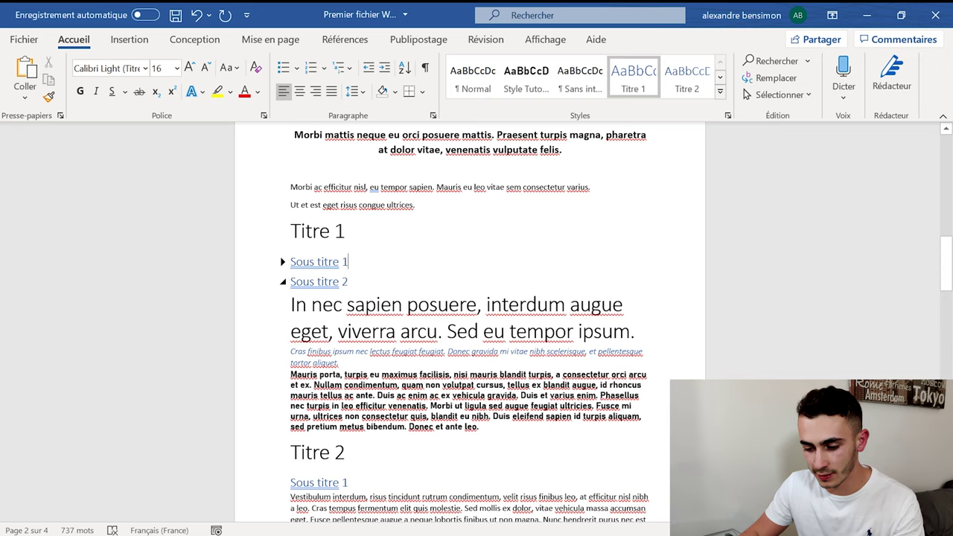
{"action": "left_click", "coordinate": [282, 263]}
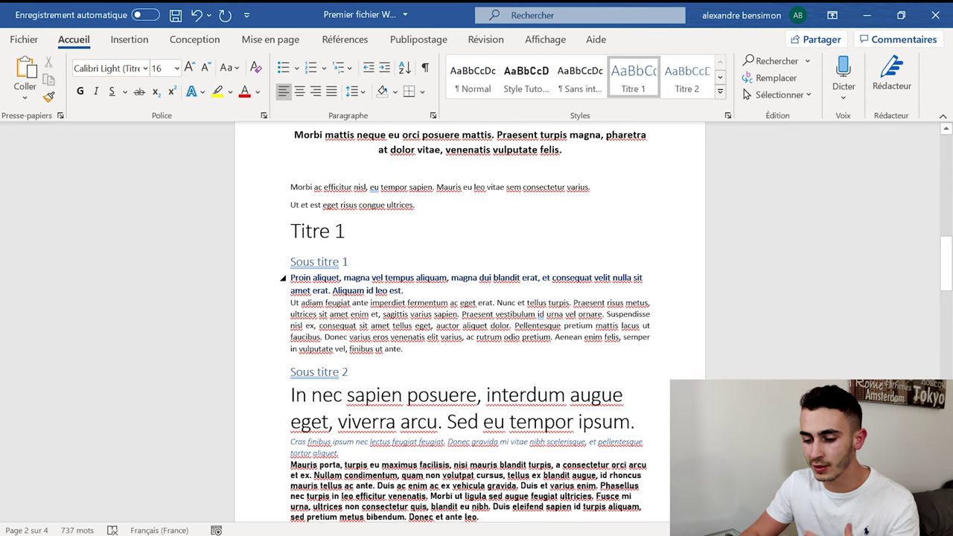
{"action": "left_click", "coordinate": [283, 262]}
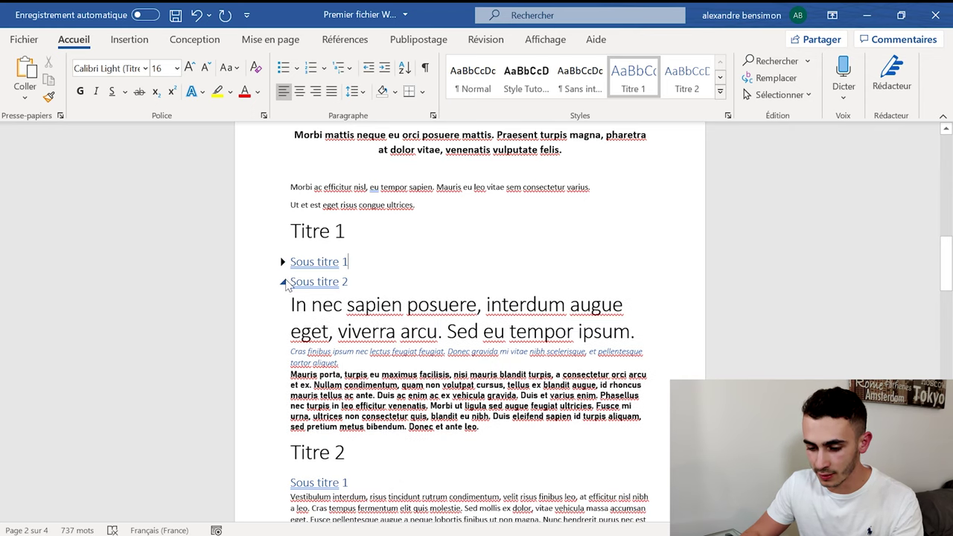
{"action": "left_click", "coordinate": [283, 262]}
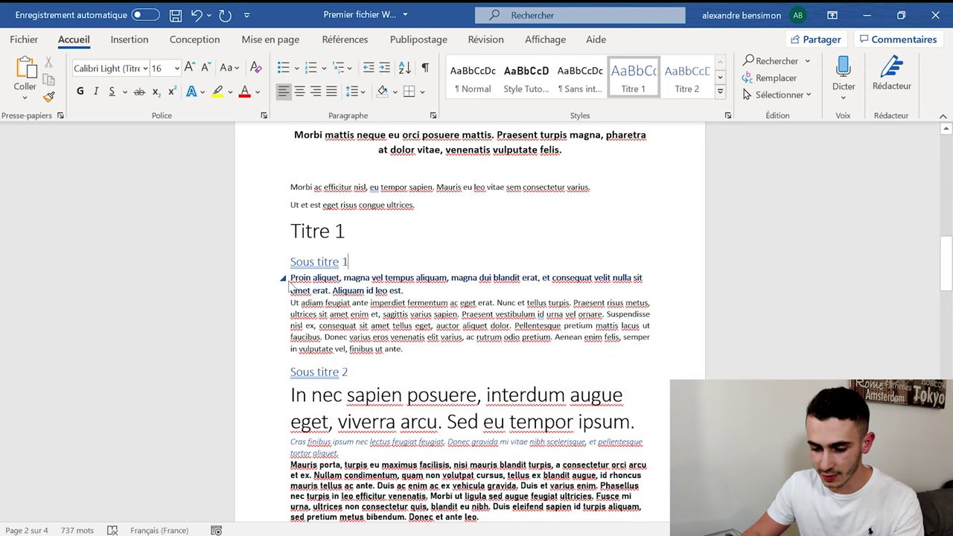
{"action": "double_click", "coordinate": [280, 279]}
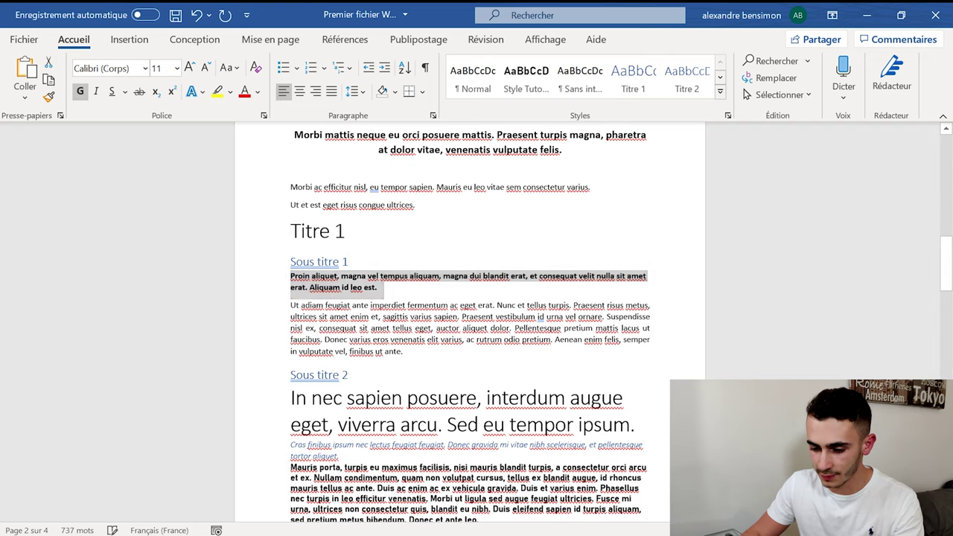
{"action": "left_click", "coordinate": [282, 262]}
{"action": "left_click", "coordinate": [282, 262]}
{"action": "scroll", "coordinate": [283, 290], "scroll_direction": "down", "scroll_amount": 2}
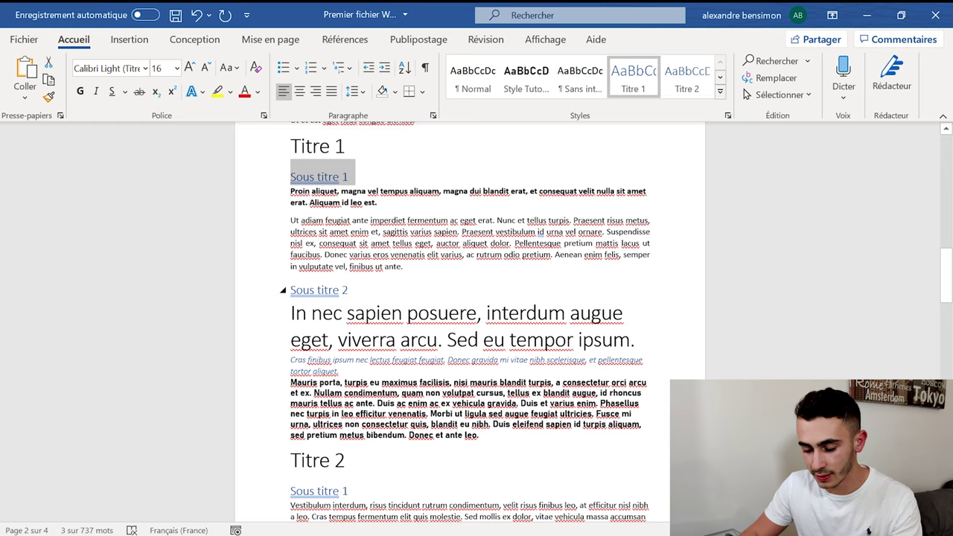
{"action": "scroll", "coordinate": [469, 335], "scroll_direction": "up", "scroll_amount": 2}
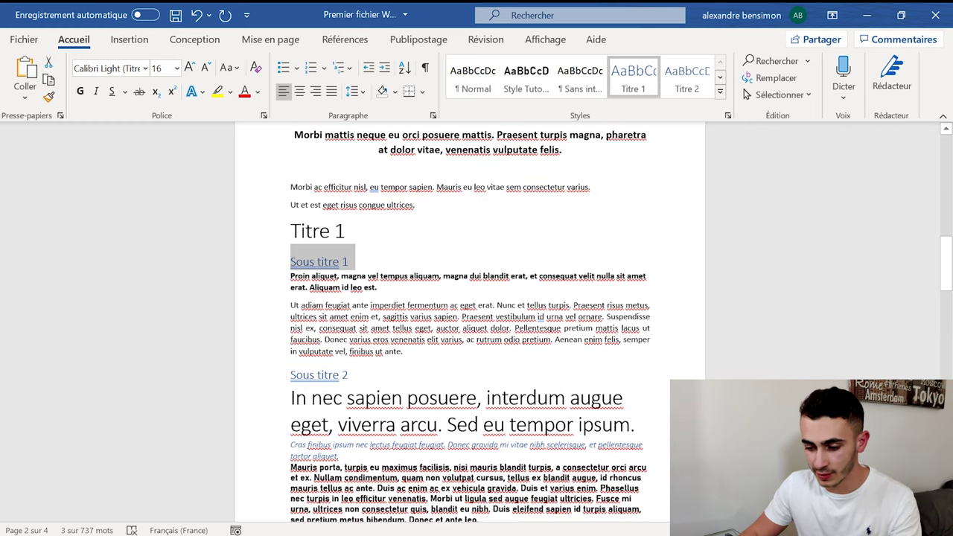
{"action": "left_click", "coordinate": [403, 350]}
Step: Select everything from the document start to Titre 1 with Ctrl+Shift+Home and delete it
{"action": "scroll", "coordinate": [469, 335], "scroll_direction": "up", "scroll_amount": 3}
{"action": "scroll", "coordinate": [469, 335], "scroll_direction": "up", "scroll_amount": 3}
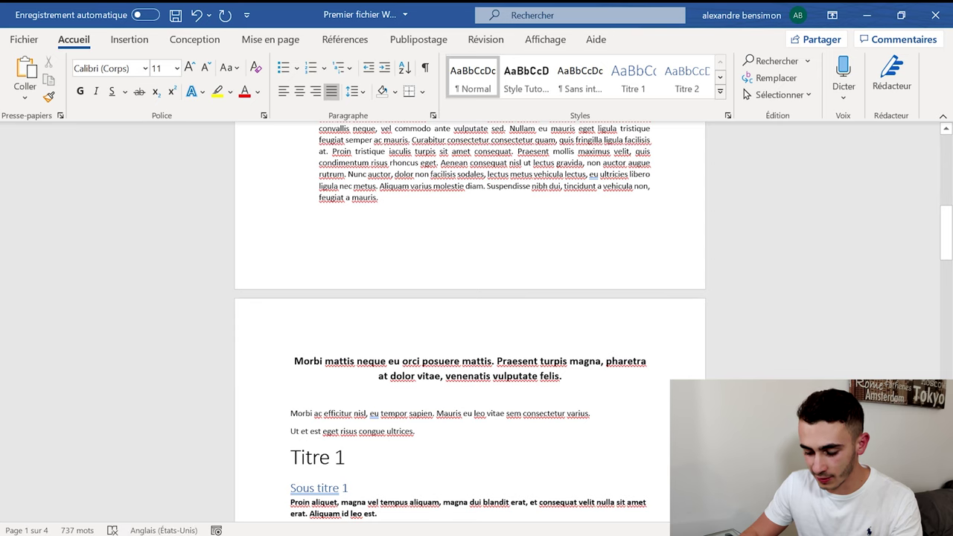
{"action": "scroll", "coordinate": [469, 335], "scroll_direction": "down", "scroll_amount": 5}
{"action": "scroll", "coordinate": [469, 335], "scroll_direction": "up", "scroll_amount": 4}
{"action": "key", "text": "ctrl+shift+Home"}
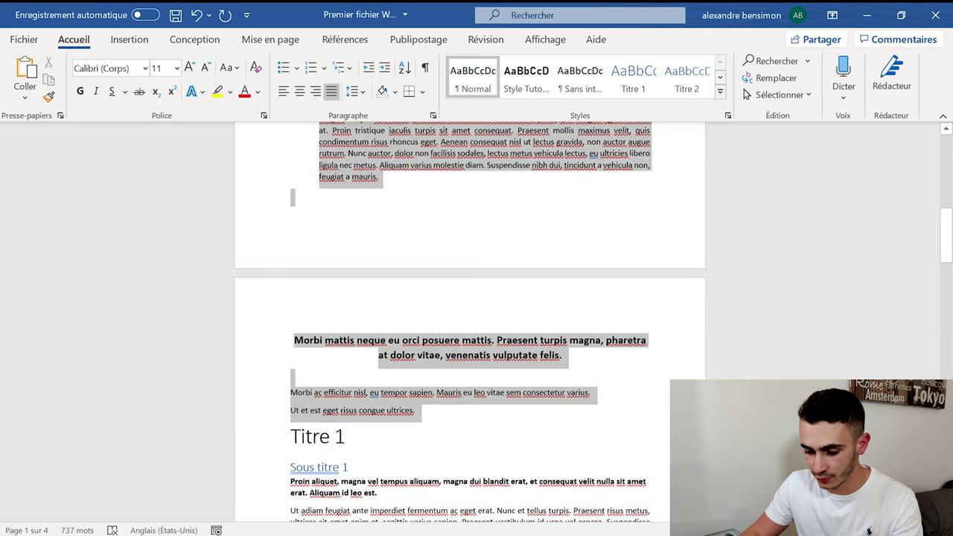
{"action": "key", "text": "Delete"}
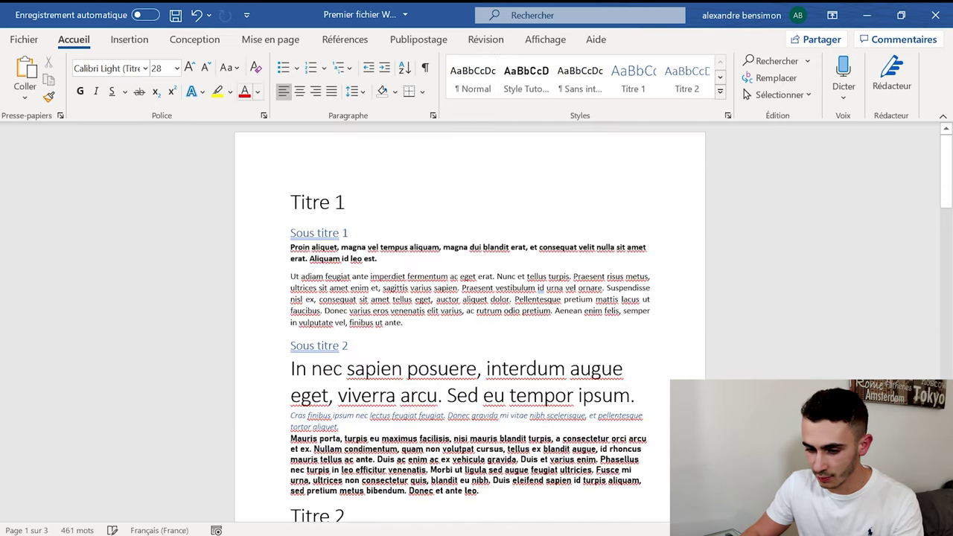
Step: Place the cursor at the end of the Titre 1 heading and show the Références ribbon
{"action": "scroll", "coordinate": [468, 335], "scroll_direction": "down", "scroll_amount": 3}
{"action": "scroll", "coordinate": [469, 335], "scroll_direction": "down", "scroll_amount": 3}
{"action": "scroll", "coordinate": [468, 335], "scroll_direction": "up", "scroll_amount": 1}
{"action": "scroll", "coordinate": [469, 335], "scroll_direction": "up", "scroll_amount": 3}
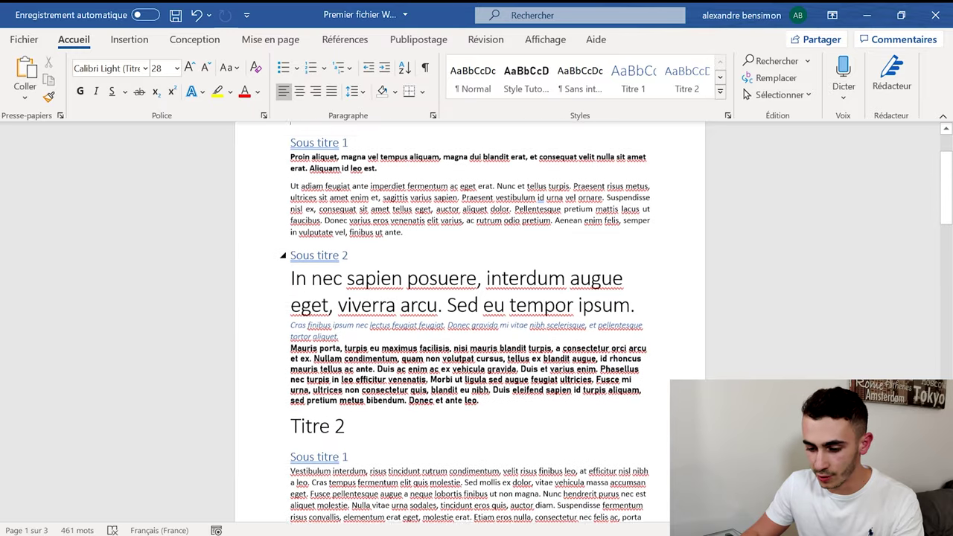
{"action": "scroll", "coordinate": [469, 334], "scroll_direction": "up", "scroll_amount": 1}
{"action": "key", "text": "End"}
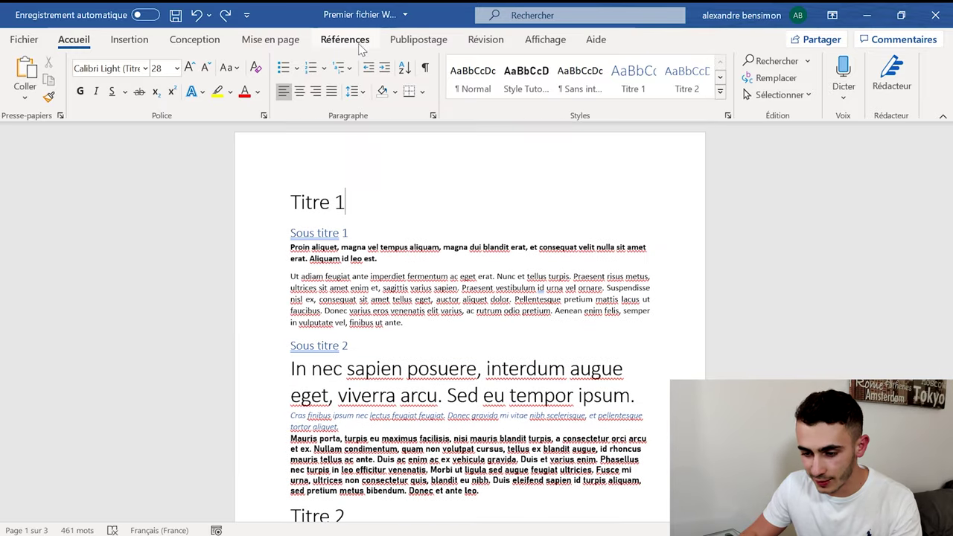
{"action": "left_click", "coordinate": [345, 40]}
Step: Insert the Table automatique 1 contents and follow its Sous titre 2 entry
{"action": "left_click", "coordinate": [27, 89]}
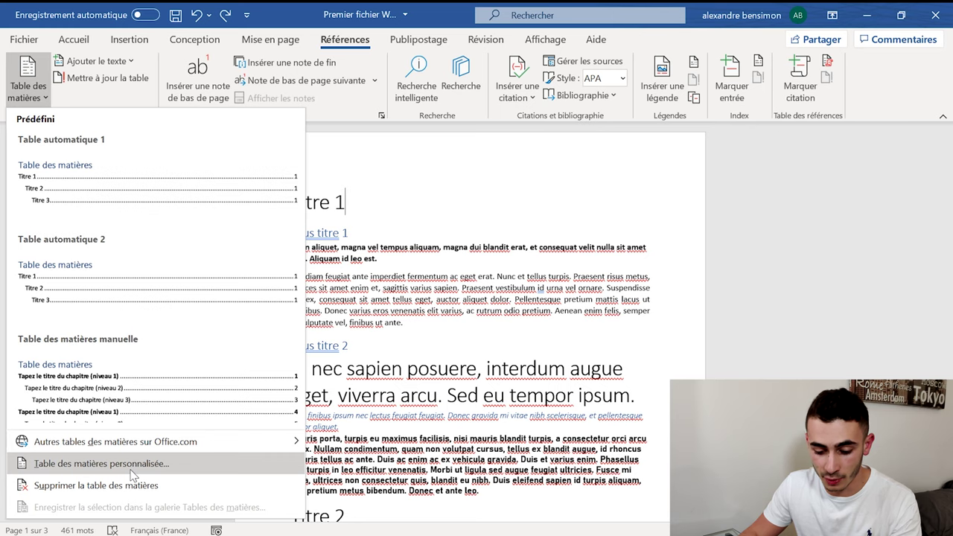
{"action": "left_click", "coordinate": [125, 195]}
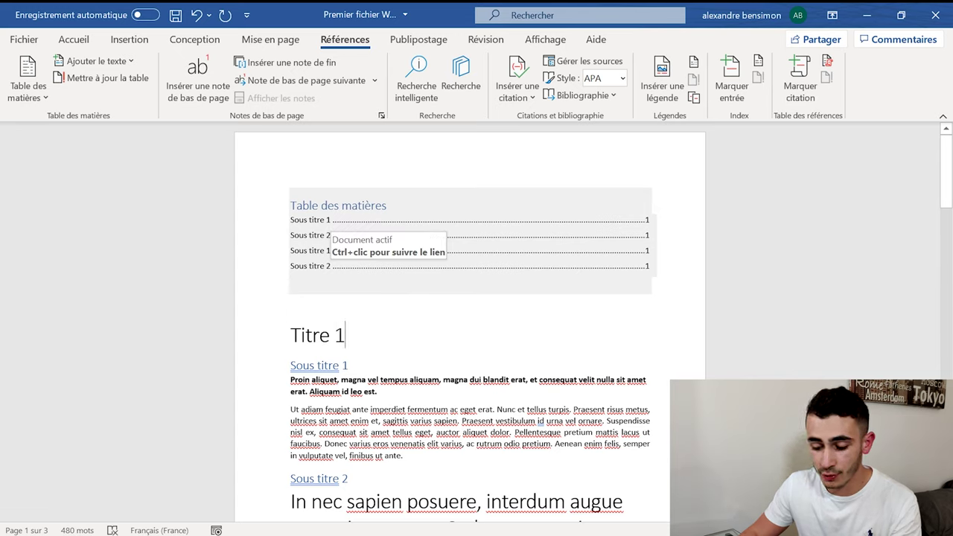
{"action": "left_click", "coordinate": [326, 268], "text": "ctrl"}
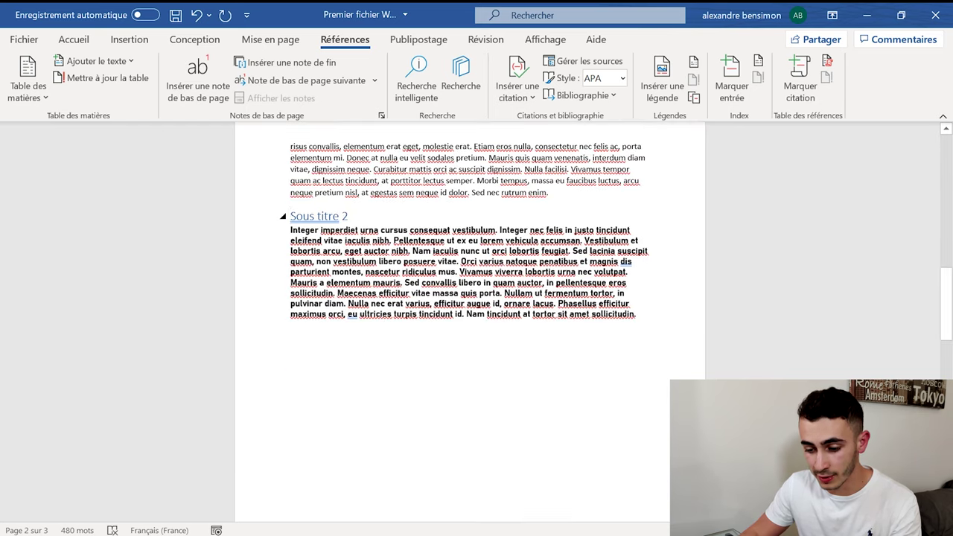
Step: Scroll back up and select the Titre 1 heading text
{"action": "scroll", "coordinate": [469, 320], "scroll_direction": "up", "scroll_amount": 3}
{"action": "scroll", "coordinate": [469, 320], "scroll_direction": "up", "scroll_amount": 2}
{"action": "scroll", "coordinate": [469, 319], "scroll_direction": "up", "scroll_amount": 5}
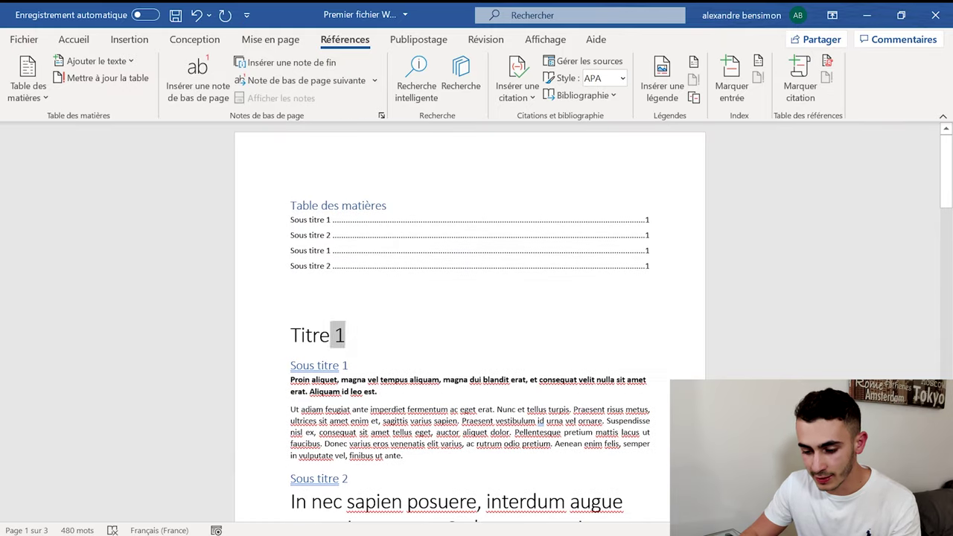
{"action": "left_click_drag", "start_coordinate": [347, 335], "coordinate": [290, 335]}
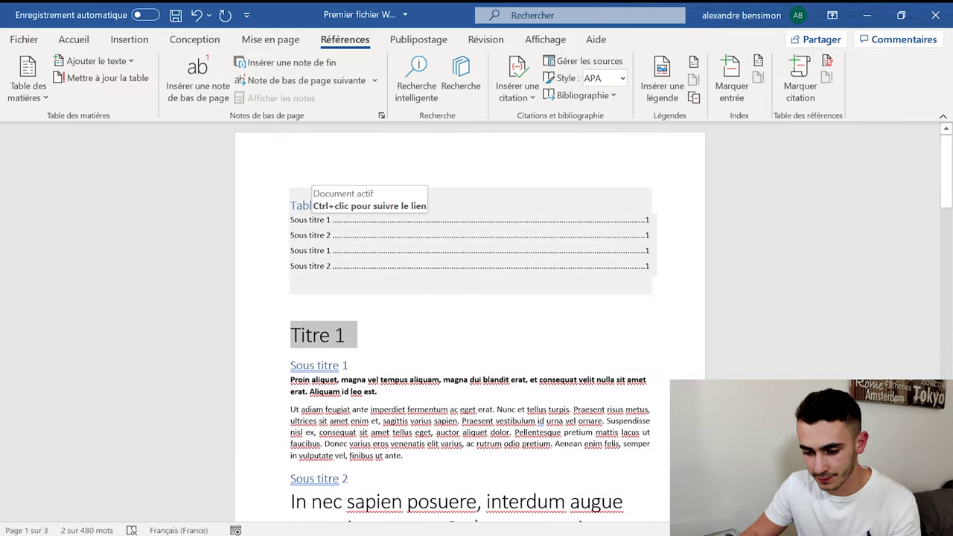
Step: Give the Titre 1 line the Titre 1 heading style from the Accueil styles gallery
{"action": "left_click", "coordinate": [73, 40]}
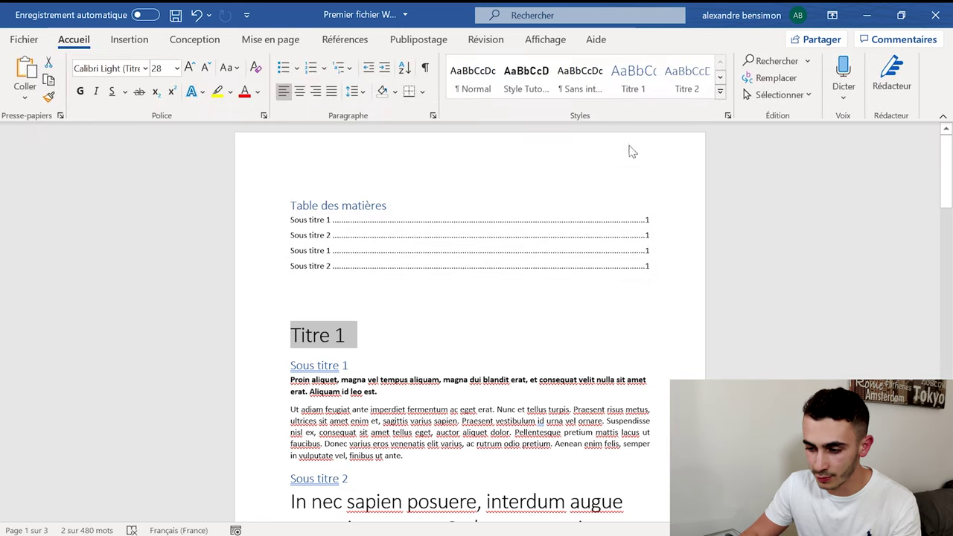
{"action": "scroll", "coordinate": [685, 74], "scroll_direction": "down", "scroll_amount": 1}
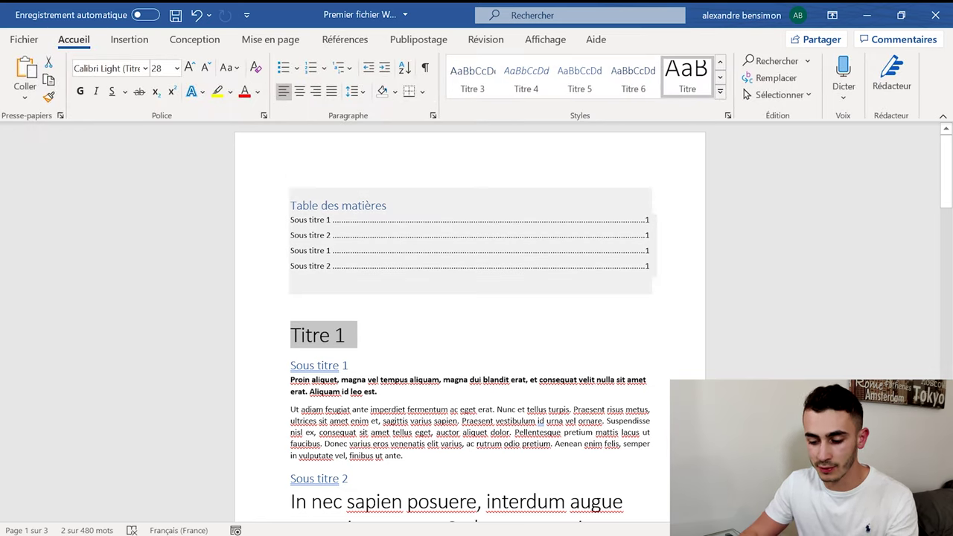
{"action": "scroll", "coordinate": [469, 297], "scroll_direction": "down", "scroll_amount": 1}
{"action": "left_click", "coordinate": [378, 335]}
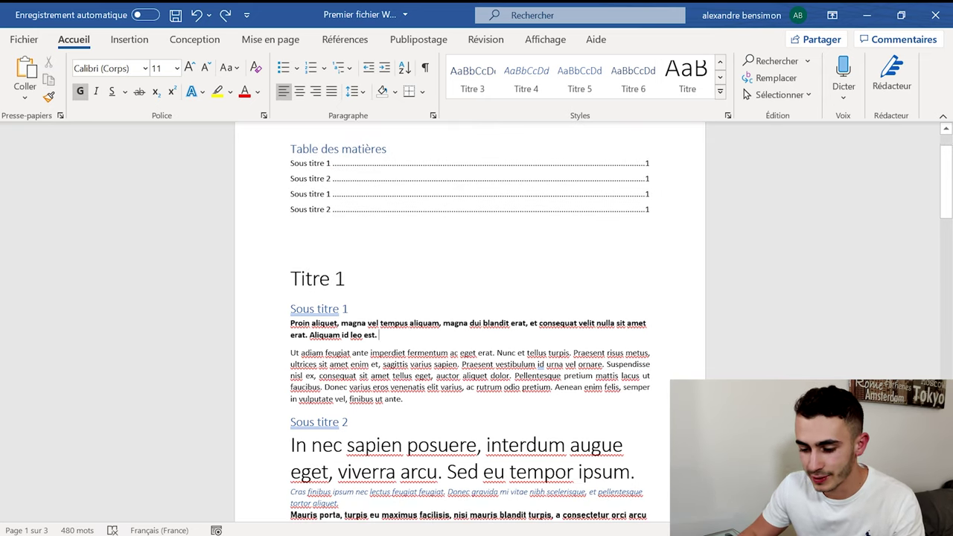
{"action": "triple_click", "coordinate": [345, 278]}
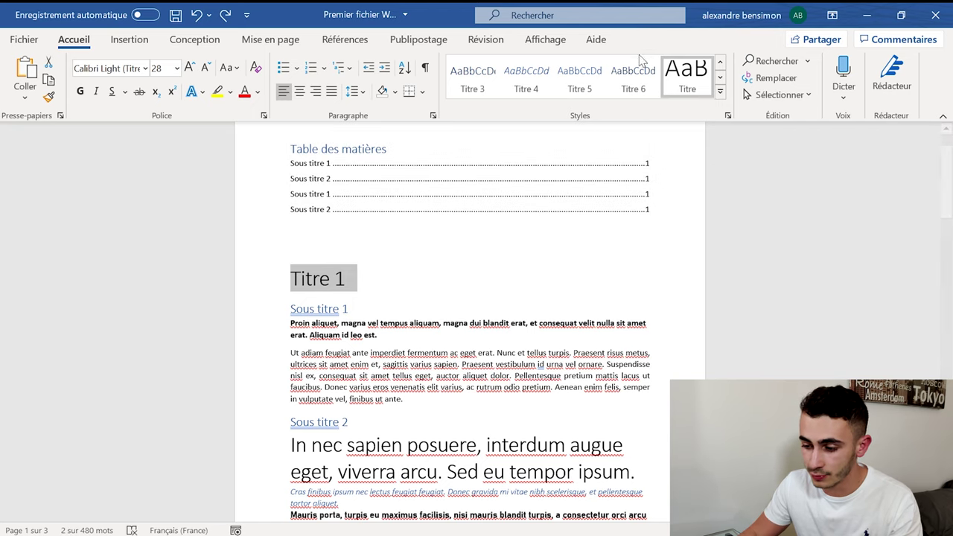
{"action": "left_click", "coordinate": [707, 77]}
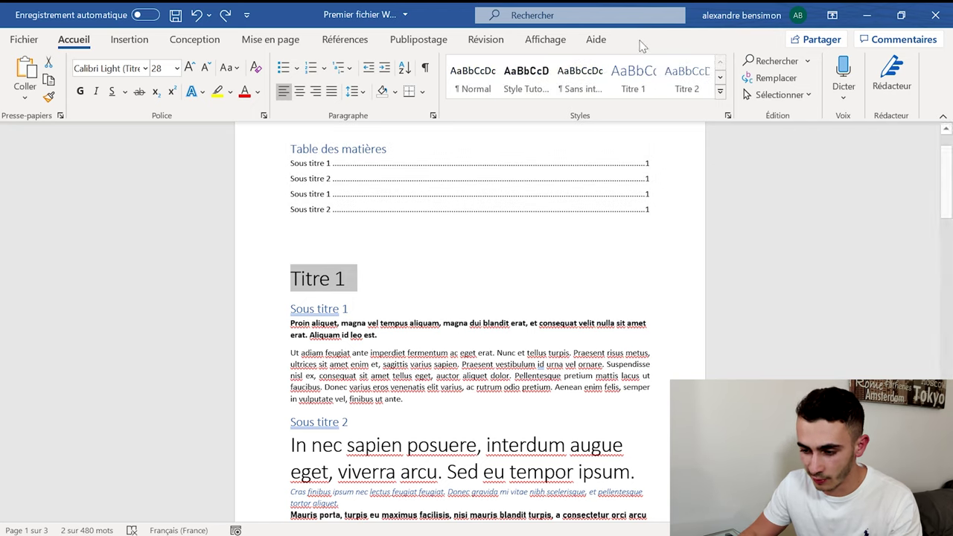
{"action": "left_click", "coordinate": [632, 76]}
Step: Apply the Titre 2 style to the first Sous titre 1 and Sous titre 2 headings
{"action": "left_click_drag", "start_coordinate": [290, 308], "coordinate": [348, 308]}
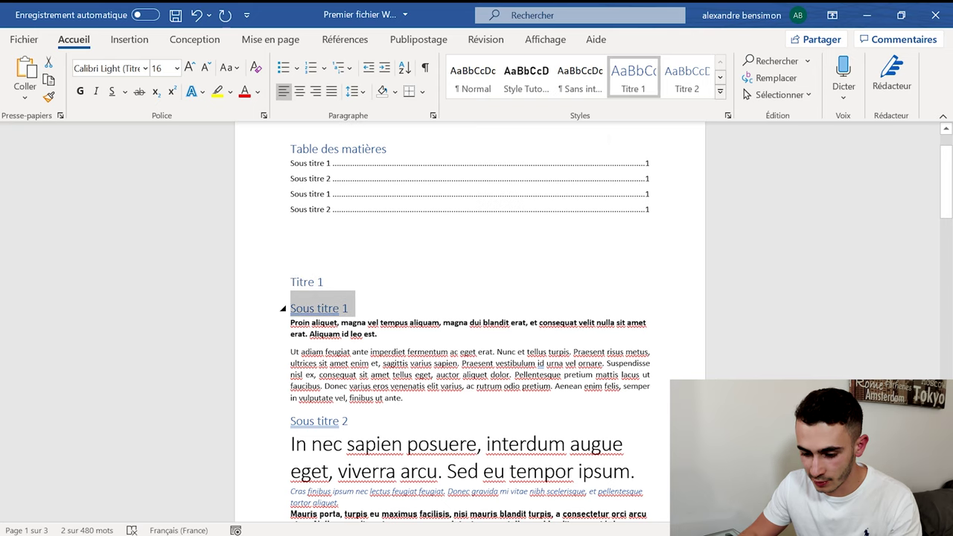
{"action": "left_click", "coordinate": [686, 76]}
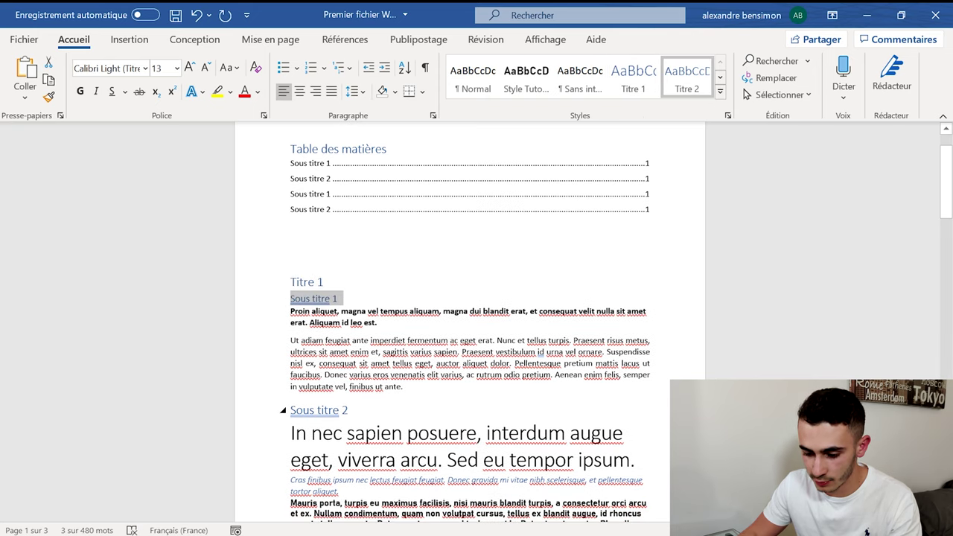
{"action": "left_click_drag", "start_coordinate": [290, 410], "coordinate": [348, 410]}
{"action": "left_click", "coordinate": [686, 76]}
Step: Style the Titre 2 line as Titre 1 and its subheading as Titre 2 with shortcuts
{"action": "scroll", "coordinate": [469, 335], "scroll_direction": "down", "scroll_amount": 3}
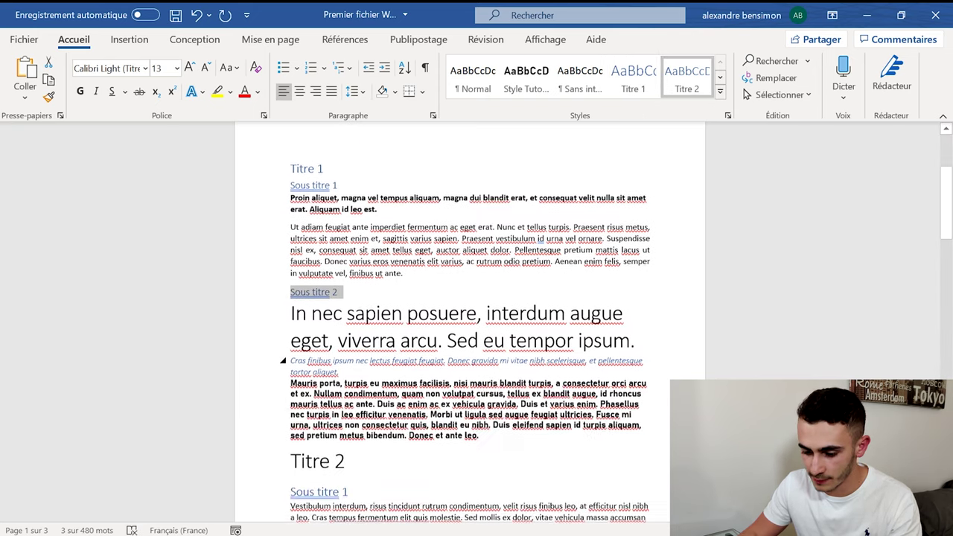
{"action": "scroll", "coordinate": [468, 297], "scroll_direction": "down", "scroll_amount": 3}
{"action": "left_click_drag", "start_coordinate": [291, 316], "coordinate": [355, 321]}
{"action": "key", "text": "ctrl+alt+1"}
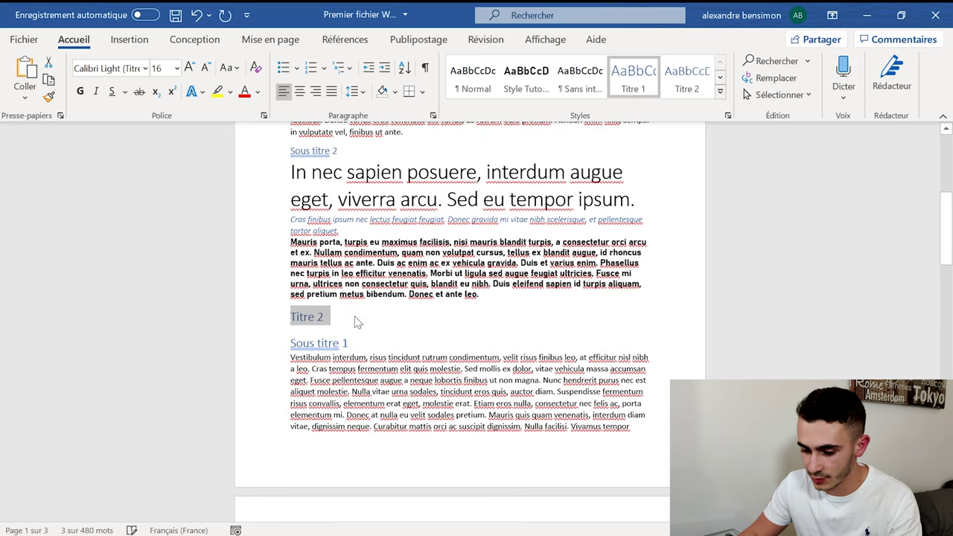
{"action": "left_click_drag", "start_coordinate": [290, 343], "coordinate": [347, 342]}
{"action": "key", "text": "ctrl+alt+2"}
{"action": "scroll", "coordinate": [468, 335], "scroll_direction": "down", "scroll_amount": 3}
{"action": "left_click_drag", "start_coordinate": [291, 471], "coordinate": [340, 472]}
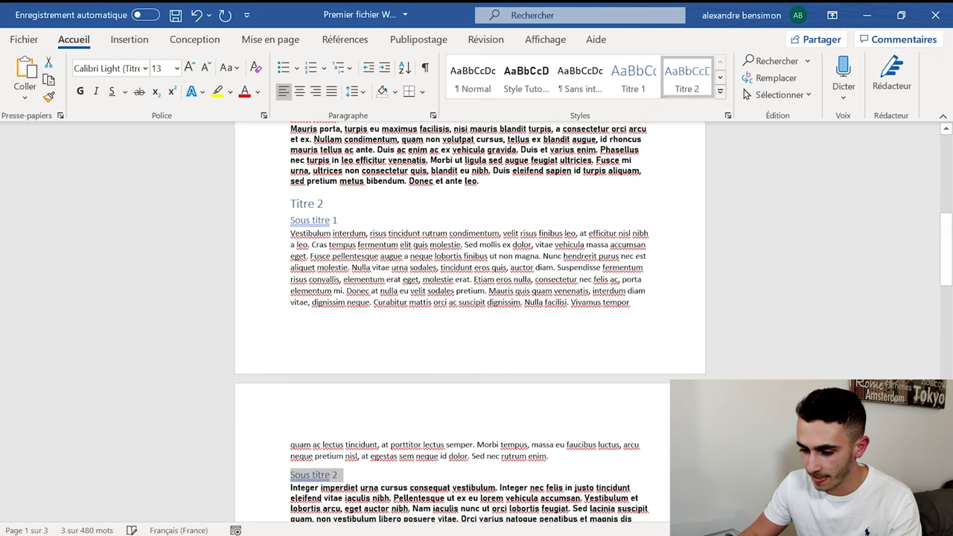
{"action": "scroll", "coordinate": [469, 298], "scroll_direction": "up", "scroll_amount": 8}
{"action": "scroll", "coordinate": [469, 298], "scroll_direction": "up", "scroll_amount": 2}
{"action": "left_click", "coordinate": [373, 238]}
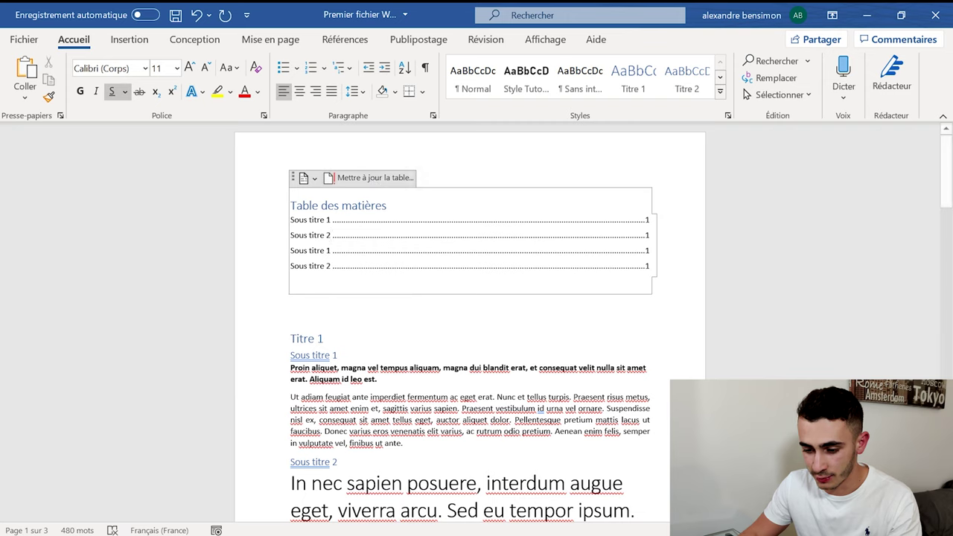
Step: Update the entire table of contents with 'Mettre à jour toute la table'
{"action": "left_click", "coordinate": [375, 177]}
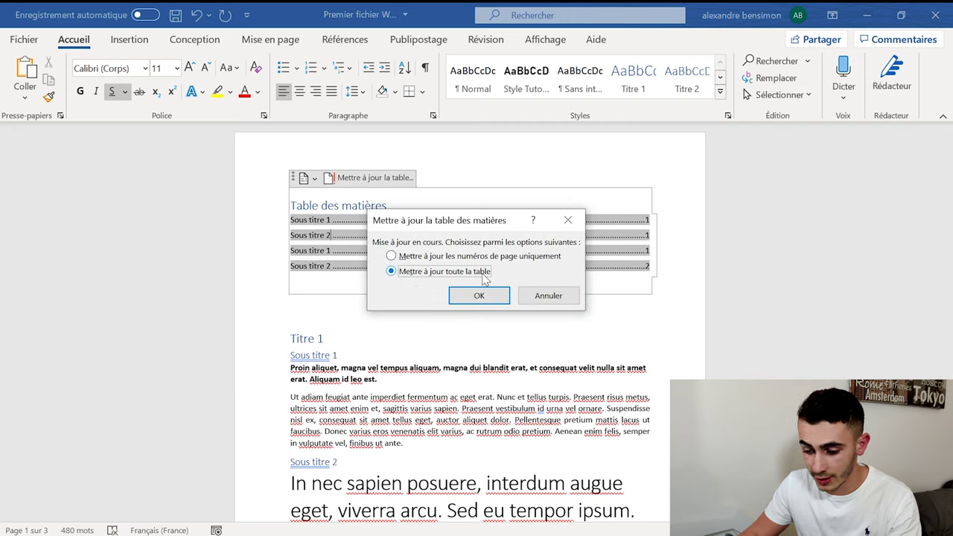
{"action": "left_click", "coordinate": [473, 293]}
{"action": "left_click", "coordinate": [582, 182]}
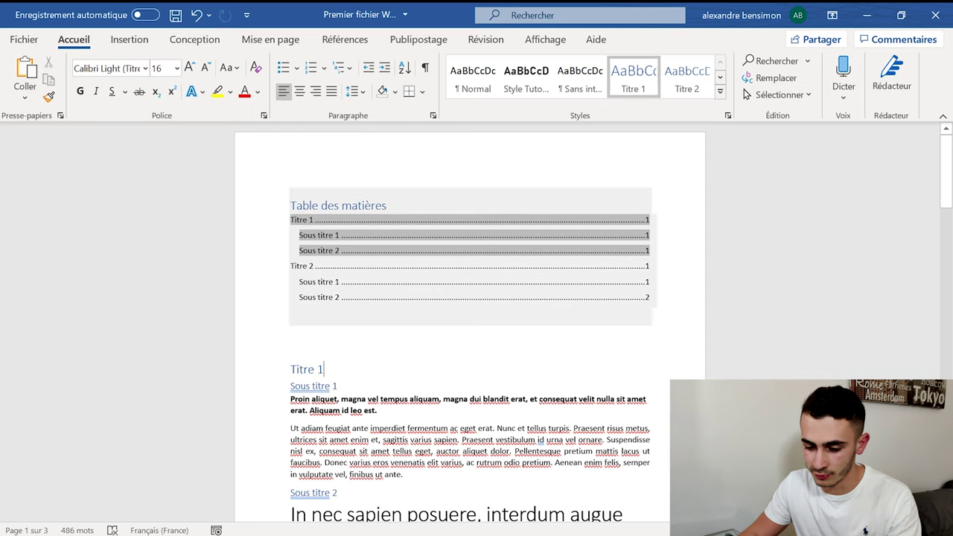
Step: Select the contents entries and follow the last Sous titre 2 link to its section
{"action": "left_click", "coordinate": [302, 220]}
{"action": "left_click_drag", "start_coordinate": [301, 219], "coordinate": [333, 298]}
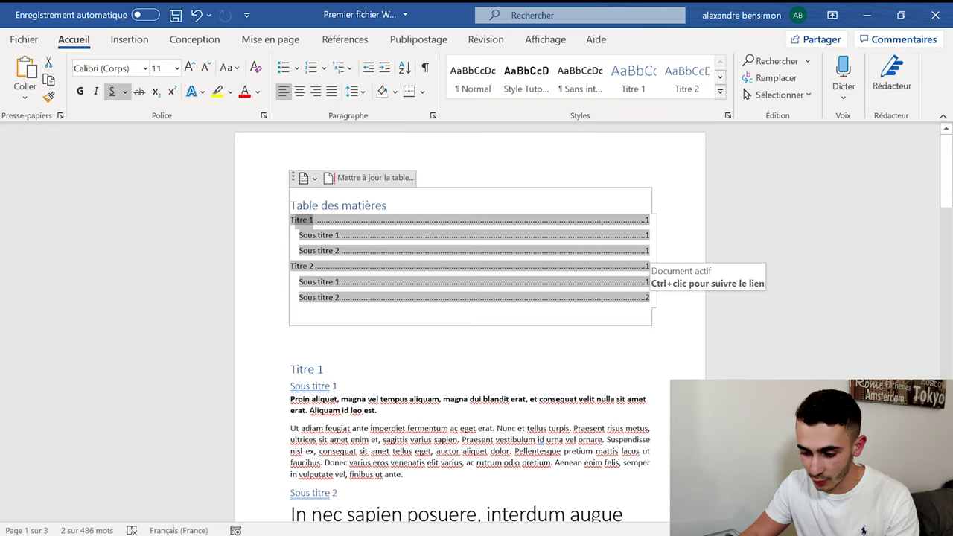
{"action": "left_click", "coordinate": [320, 297], "text": "ctrl"}
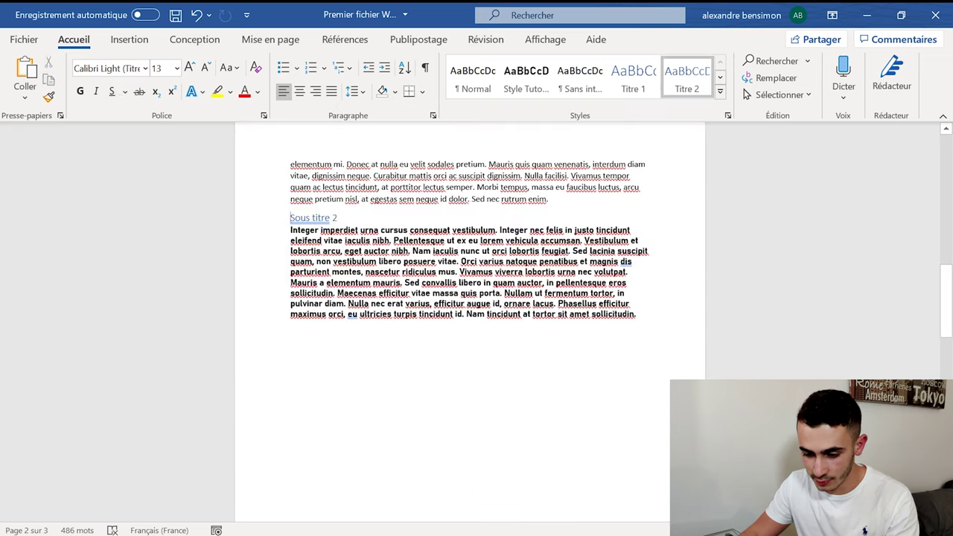
{"action": "scroll", "coordinate": [469, 327], "scroll_direction": "up", "scroll_amount": 1}
{"action": "scroll", "coordinate": [469, 327], "scroll_direction": "up", "scroll_amount": 5}
{"action": "scroll", "coordinate": [469, 328], "scroll_direction": "up", "scroll_amount": 5}
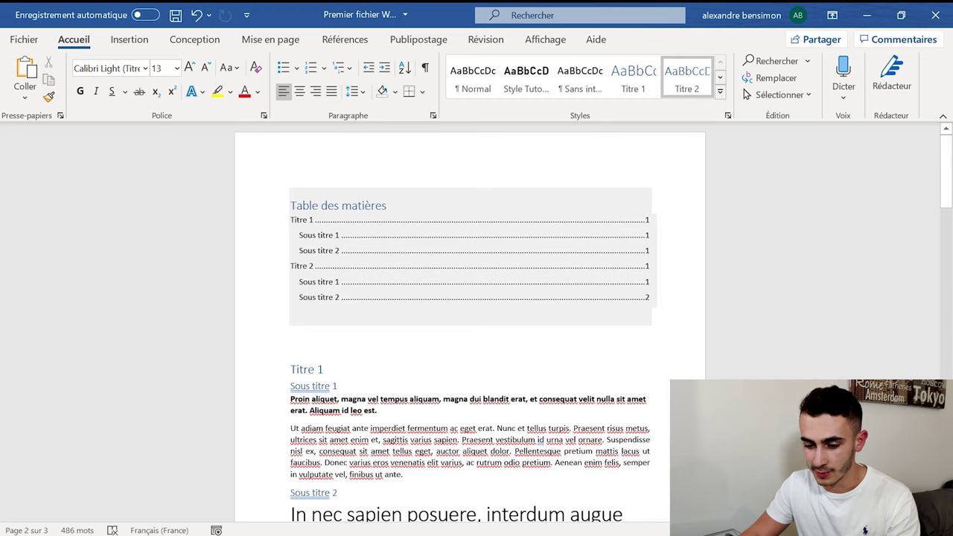
Step: Replace the 'Table des matières' heading with 'Notre super sommaire !'
{"action": "triple_click", "coordinate": [378, 206]}
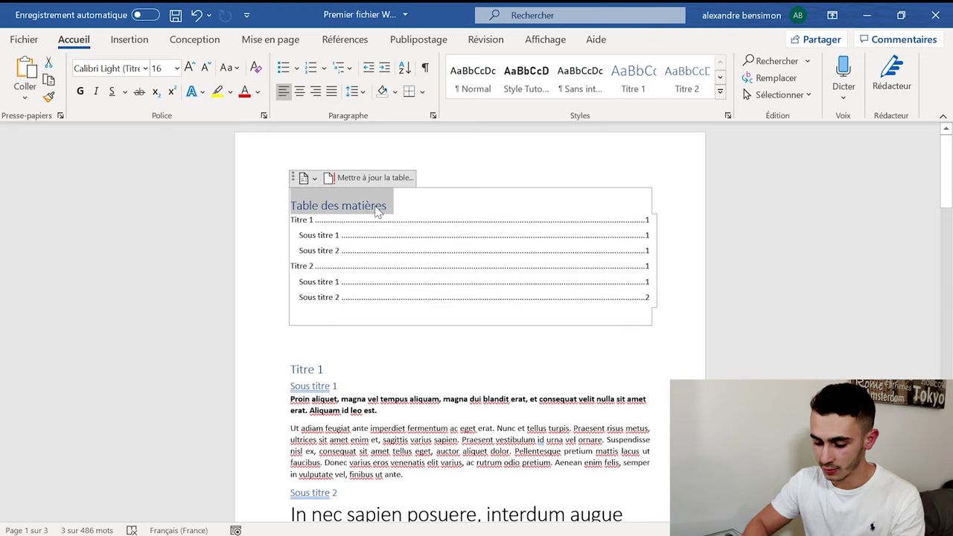
{"action": "type", "text": "Notre suppe"}
{"action": "key", "text": "BackSpace"}
{"action": "key", "text": "BackSpace"}
{"action": "type", "text": "er sommaire !"}
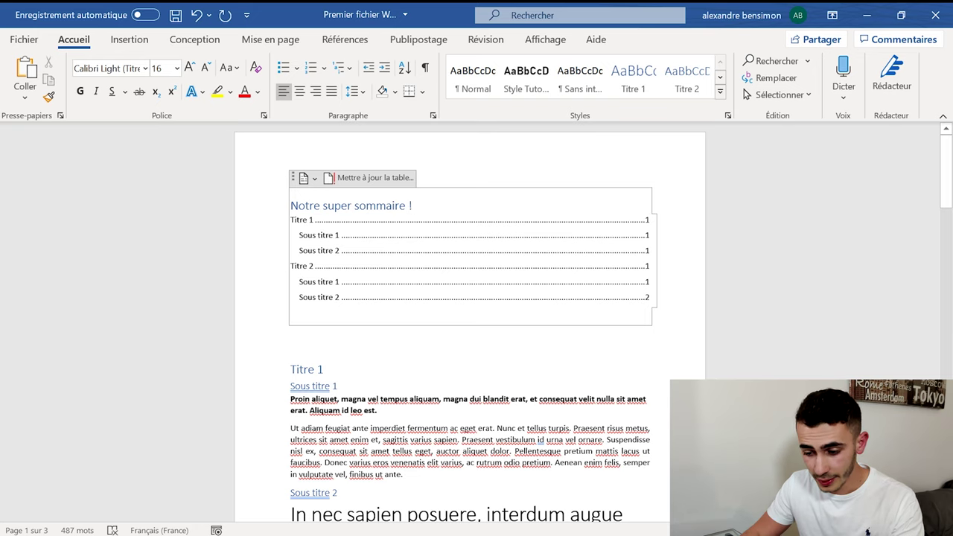
Step: Open the table of contents update options and cancel without updating
{"action": "left_click_drag", "start_coordinate": [299, 250], "coordinate": [649, 296]}
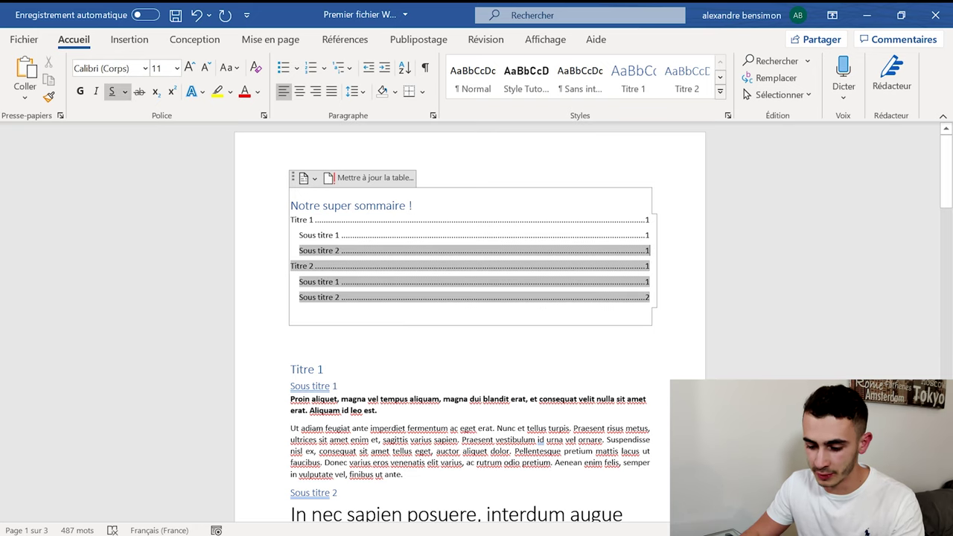
{"action": "scroll", "coordinate": [469, 320], "scroll_direction": "down", "scroll_amount": 2}
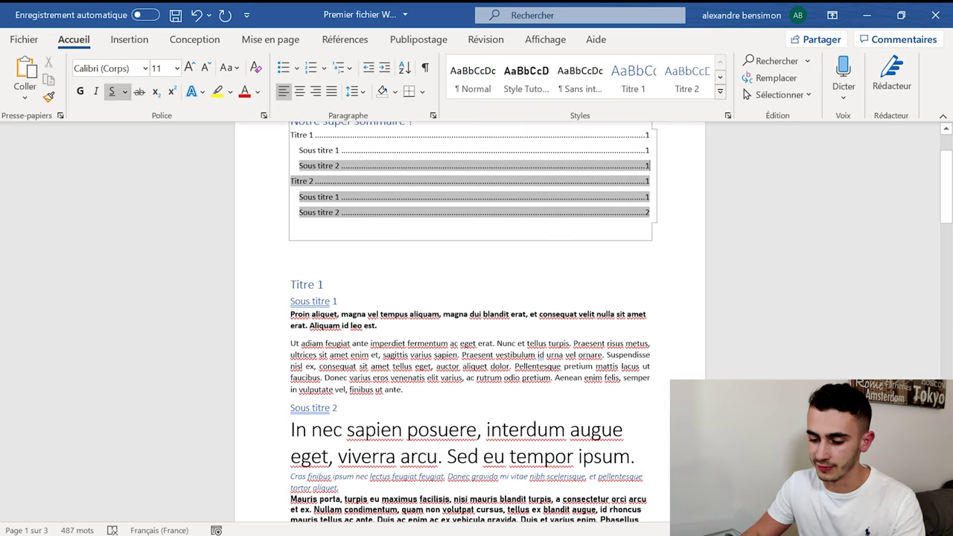
{"action": "scroll", "coordinate": [470, 297], "scroll_direction": "up", "scroll_amount": 2}
{"action": "left_click", "coordinate": [354, 205]}
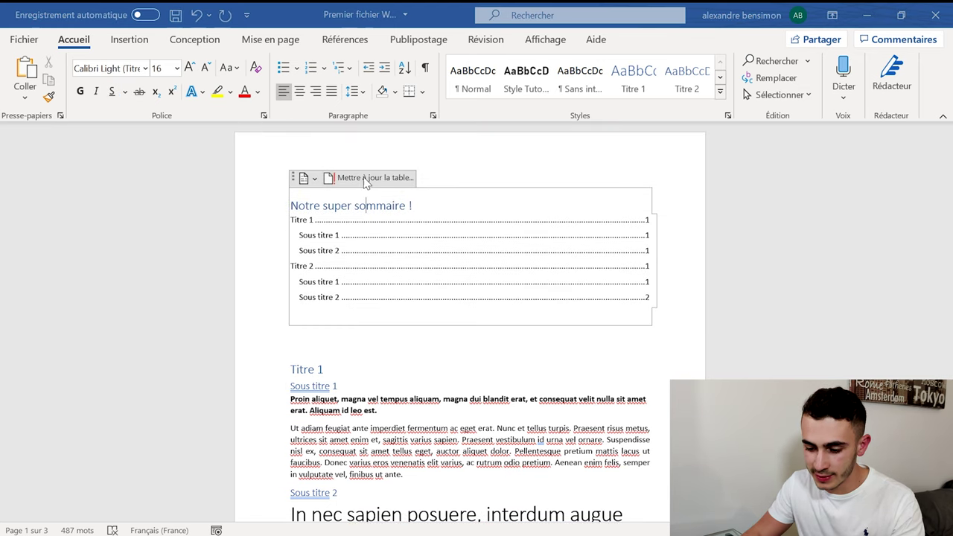
{"action": "left_click", "coordinate": [365, 179]}
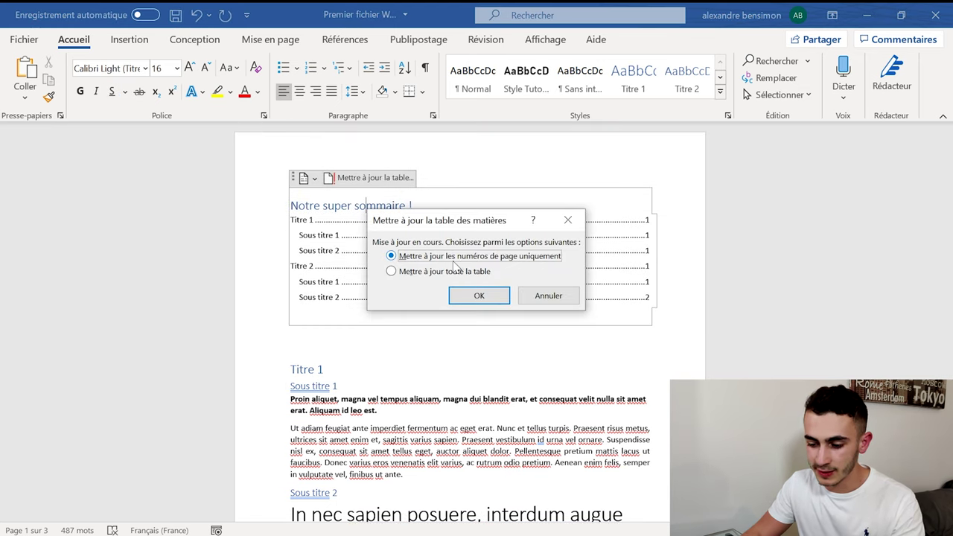
{"action": "left_click", "coordinate": [548, 295]}
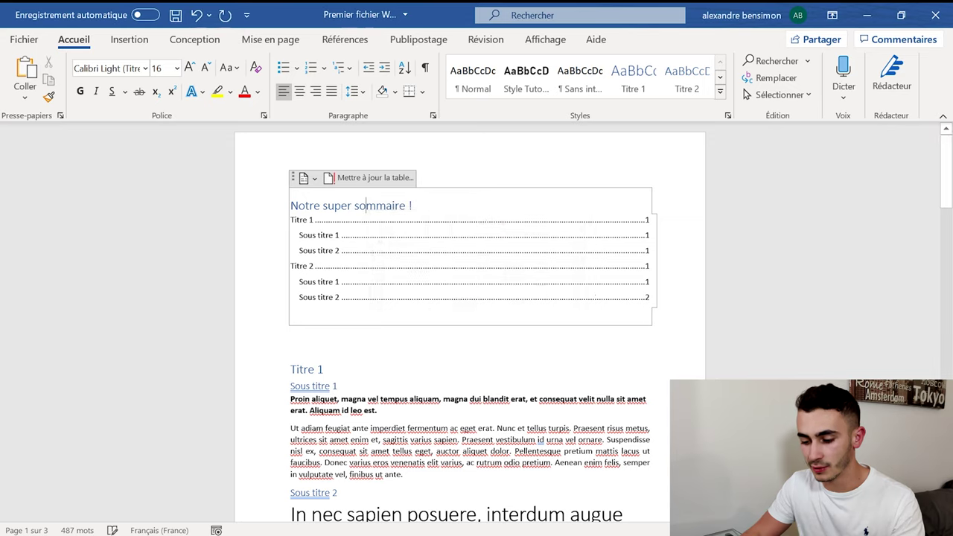
{"action": "scroll", "coordinate": [547, 298], "scroll_direction": "down", "scroll_amount": 7}
Step: Lengthen the paragraph before Titre 2 with extra text 'zejnknjzenkjzek' and the pasted passage
{"action": "scroll", "coordinate": [548, 298], "scroll_direction": "down", "scroll_amount": 5}
{"action": "left_click", "coordinate": [478, 155]}
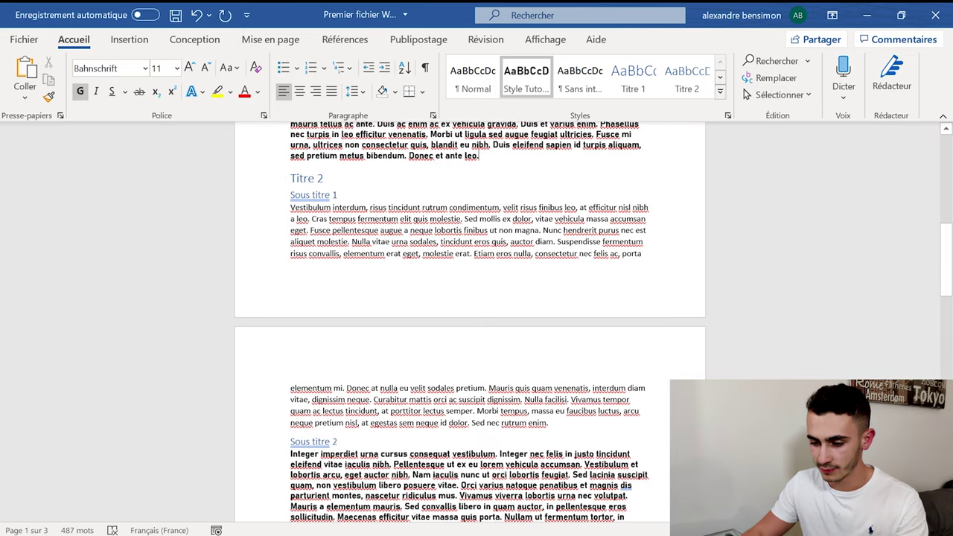
{"action": "type", "text": "zejnknjzenkjzek"}
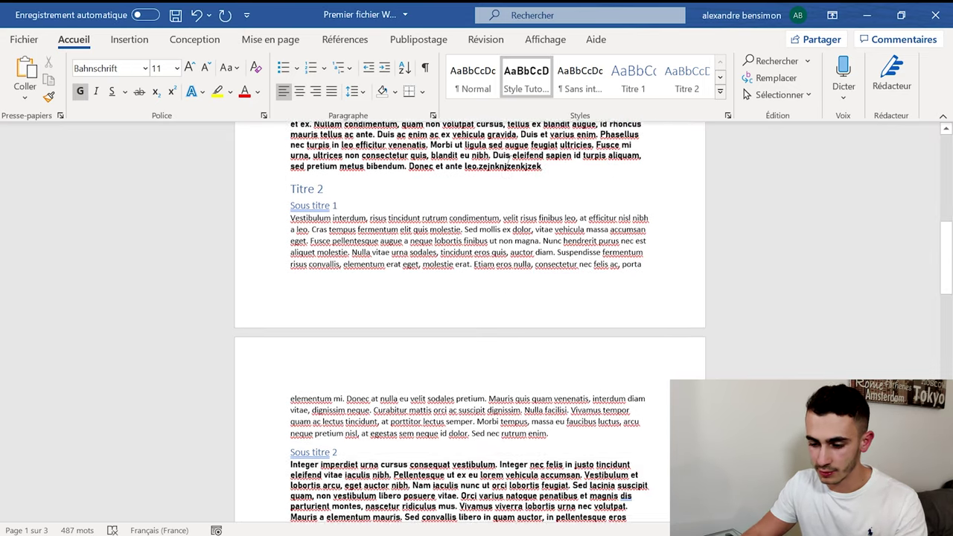
{"action": "scroll", "coordinate": [469, 327], "scroll_direction": "up", "scroll_amount": 2}
{"action": "left_click_drag", "start_coordinate": [541, 240], "coordinate": [397, 208]}
{"action": "key", "text": "ctrl+c"}
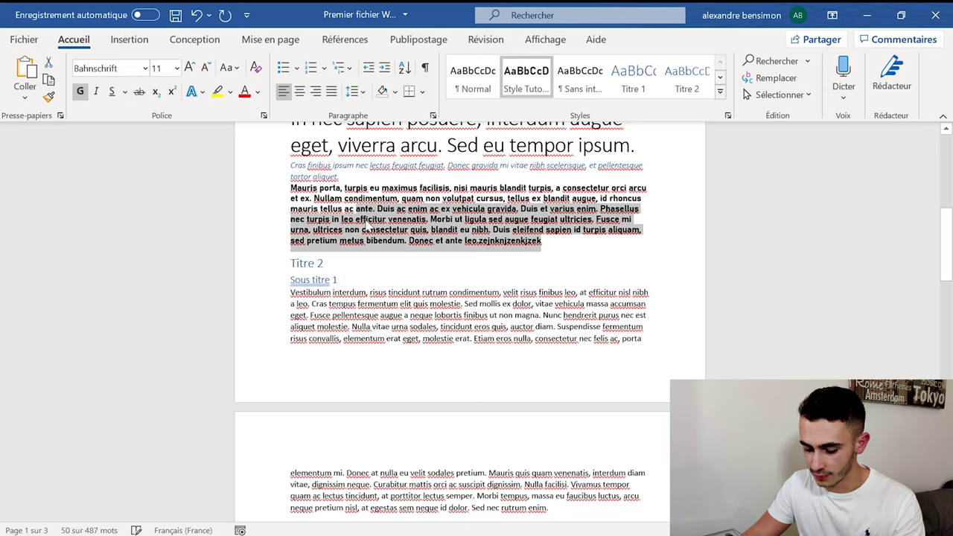
{"action": "left_click", "coordinate": [538, 242]}
{"action": "key", "text": "ctrl+v"}
{"action": "key", "text": "ctrl+v"}
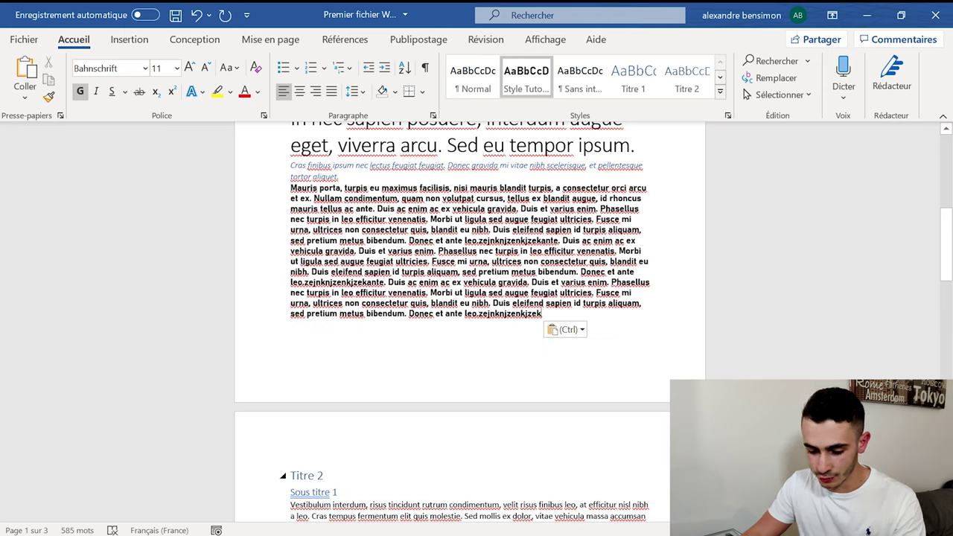
Step: Refresh the contents page numbers at the top of the document
{"action": "key", "text": "ctrl+Home"}
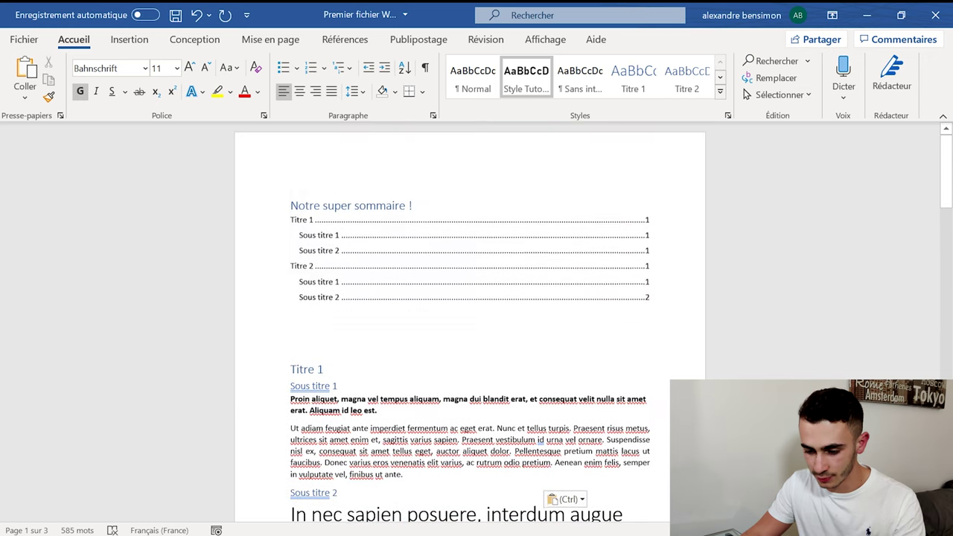
{"action": "left_click", "coordinate": [334, 245]}
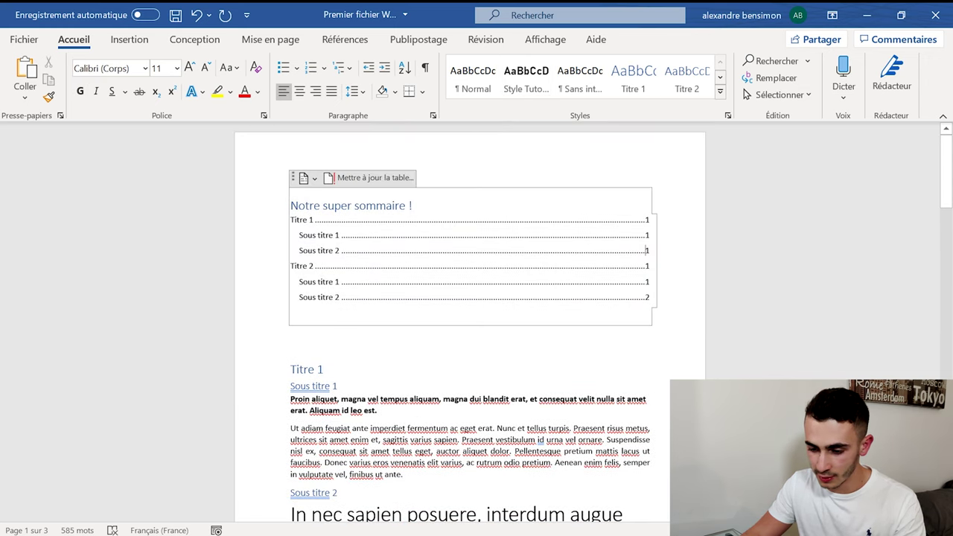
{"action": "left_click", "coordinate": [372, 177]}
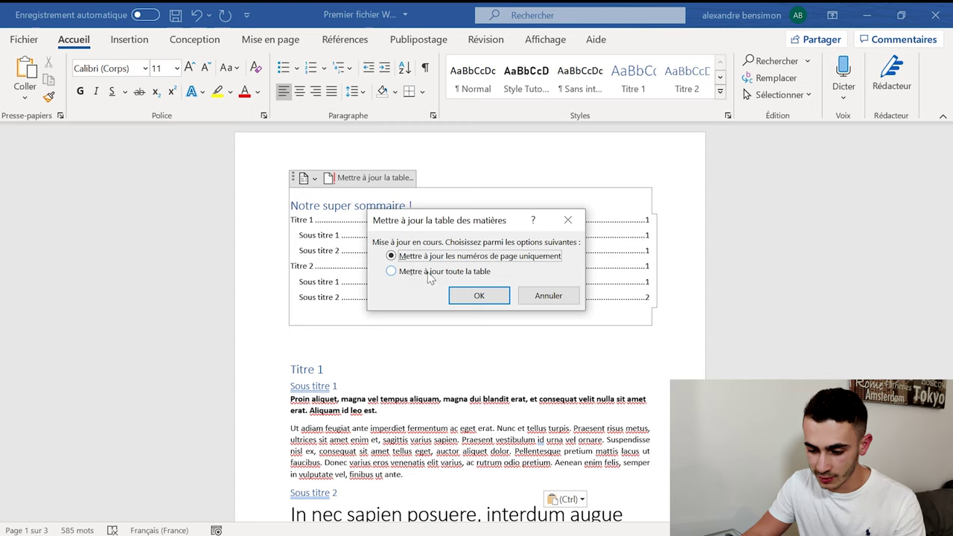
{"action": "left_click", "coordinate": [480, 297]}
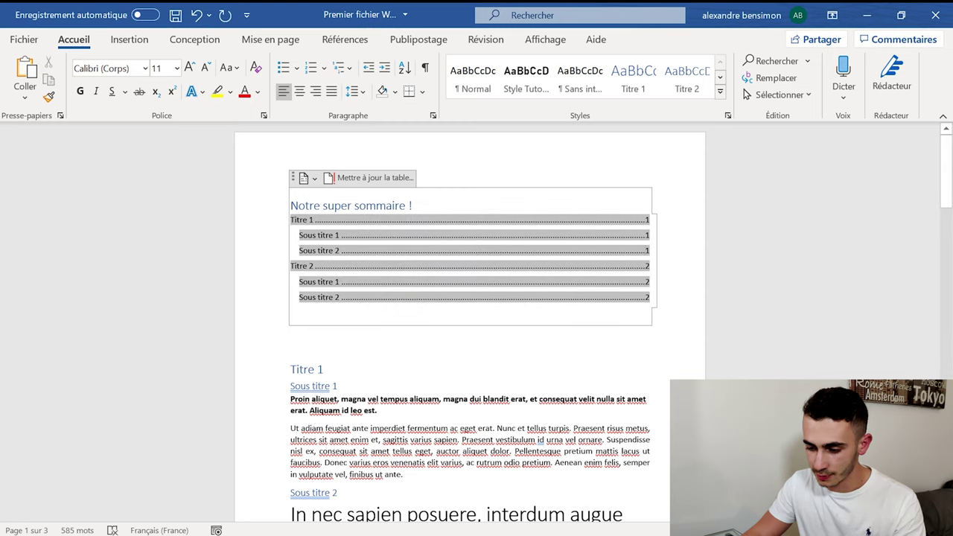
{"action": "left_click", "coordinate": [372, 177]}
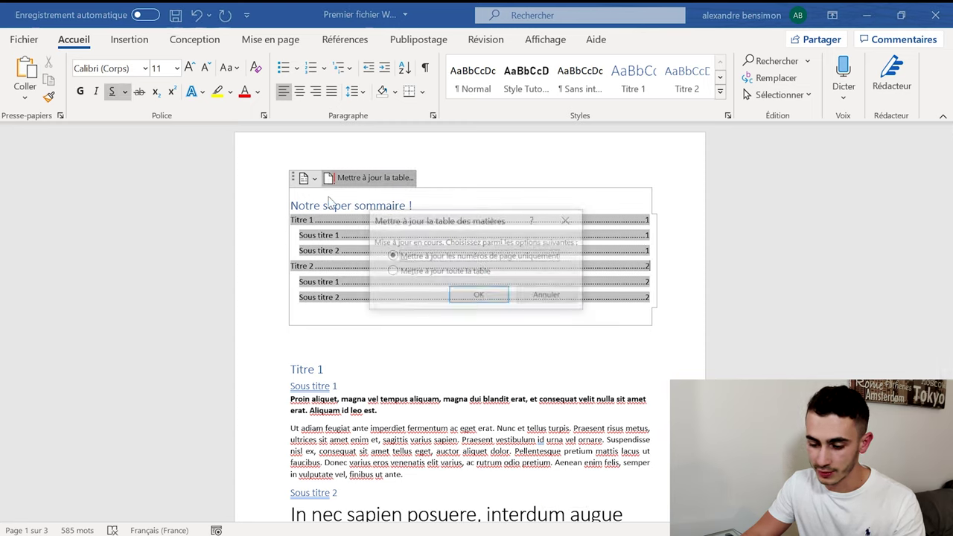
{"action": "left_click", "coordinate": [544, 293]}
Step: Browse the contents layouts, then open and dismiss the custom Table des matières settings
{"action": "left_click", "coordinate": [314, 178]}
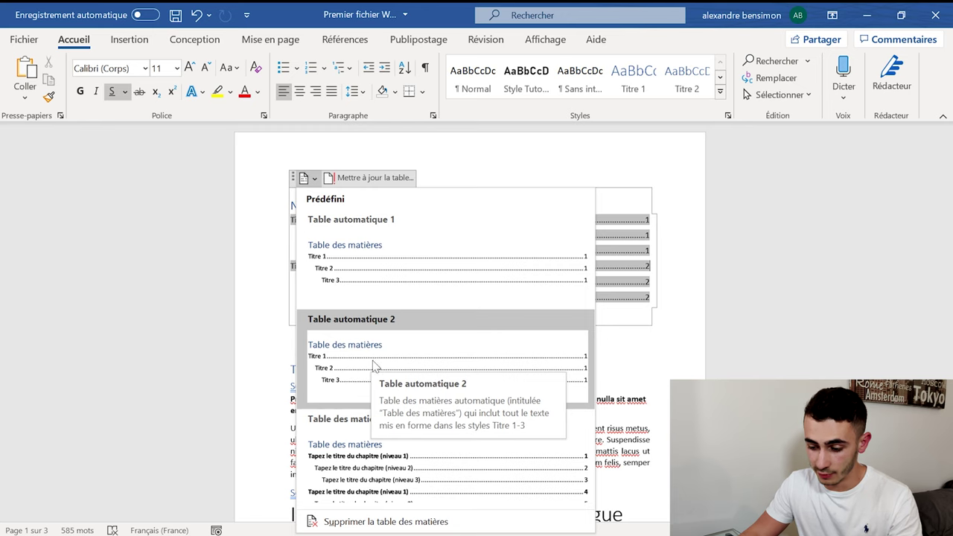
{"action": "left_click", "coordinate": [723, 262]}
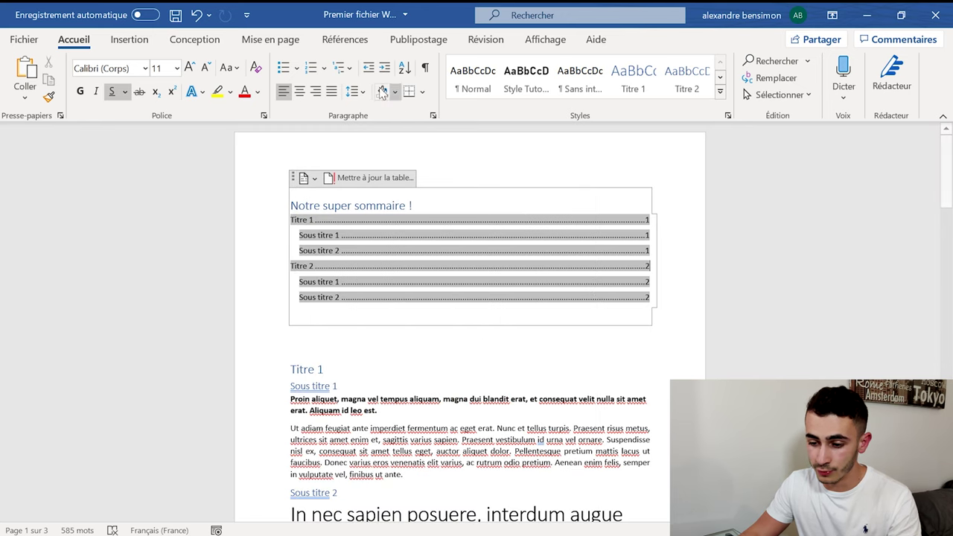
{"action": "left_click", "coordinate": [345, 40]}
{"action": "left_click", "coordinate": [27, 82]}
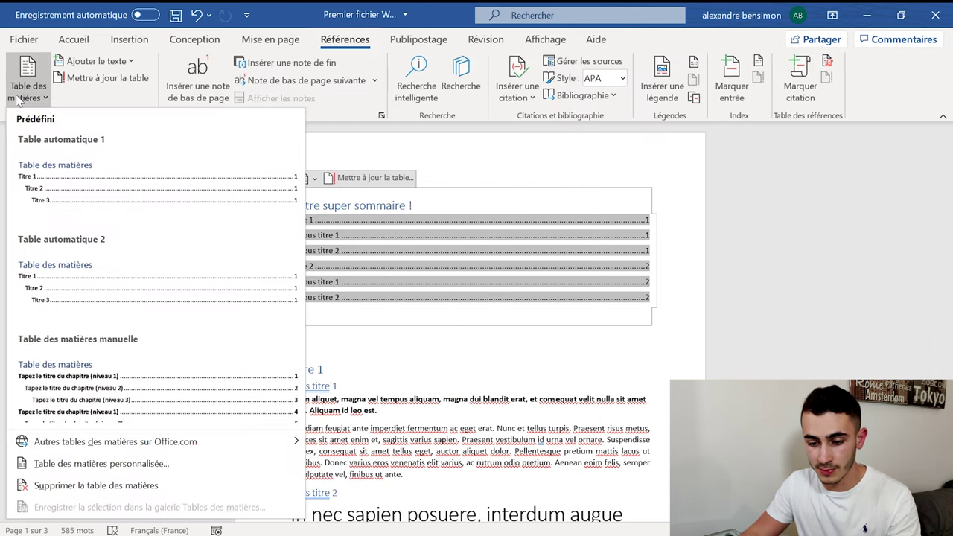
{"action": "left_click", "coordinate": [95, 463]}
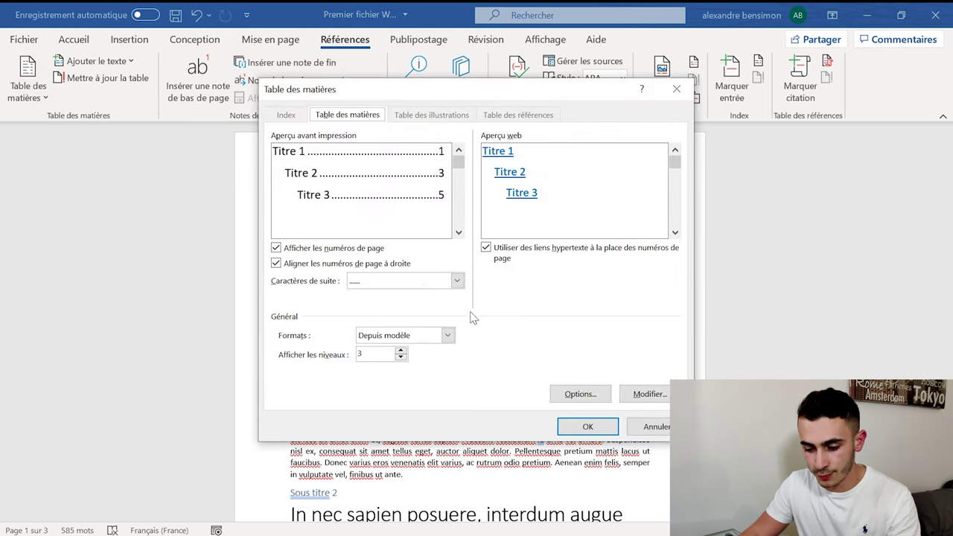
{"action": "key", "text": "Return"}
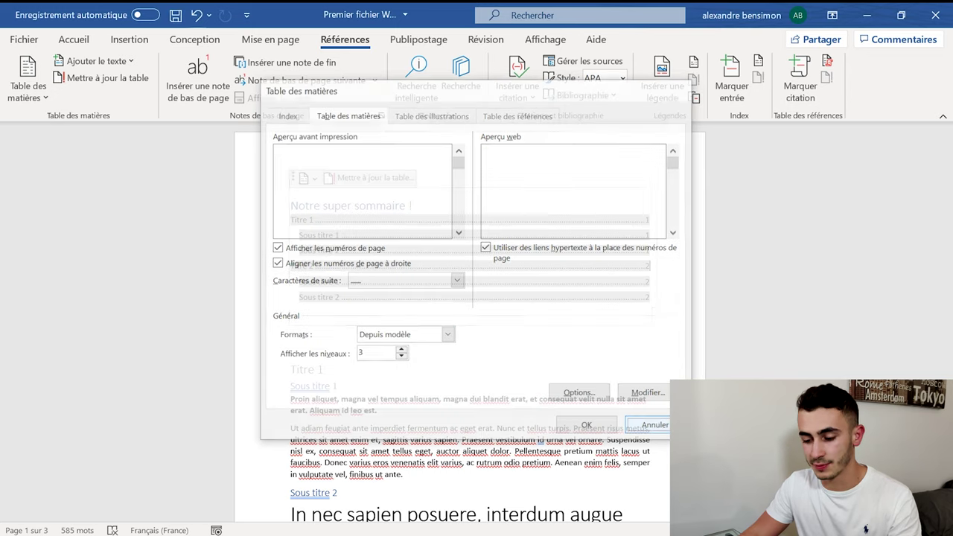